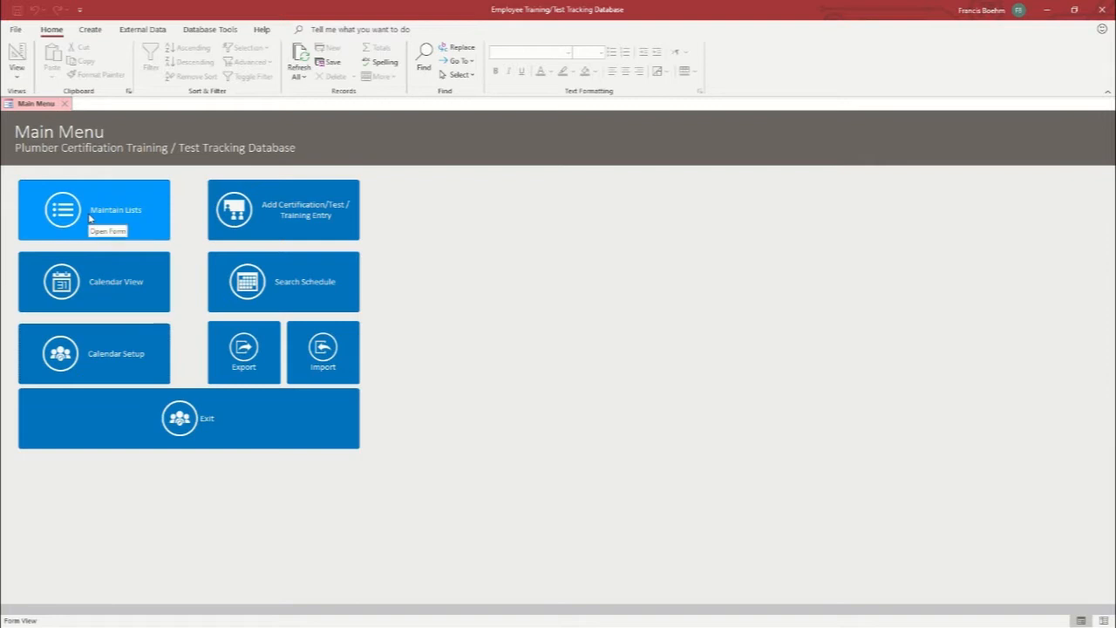
Rename Department 3 to Human Resources in the Departments maintenance list, and restore its name to Department 3
{"action": "left_click", "coordinate": [90, 218]}
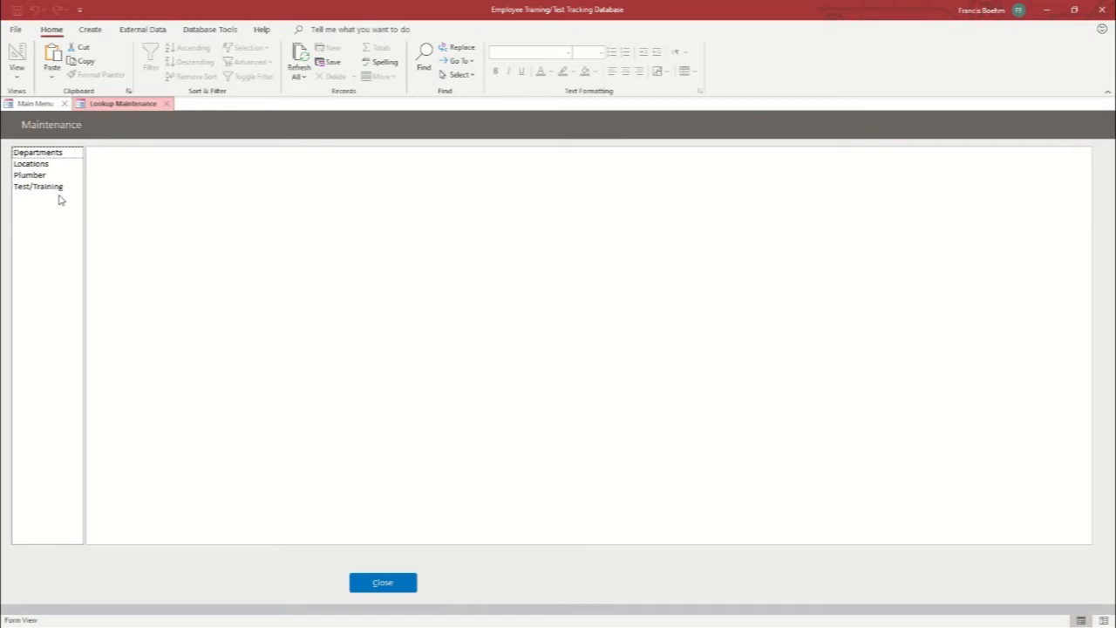
{"action": "left_click", "coordinate": [26, 153]}
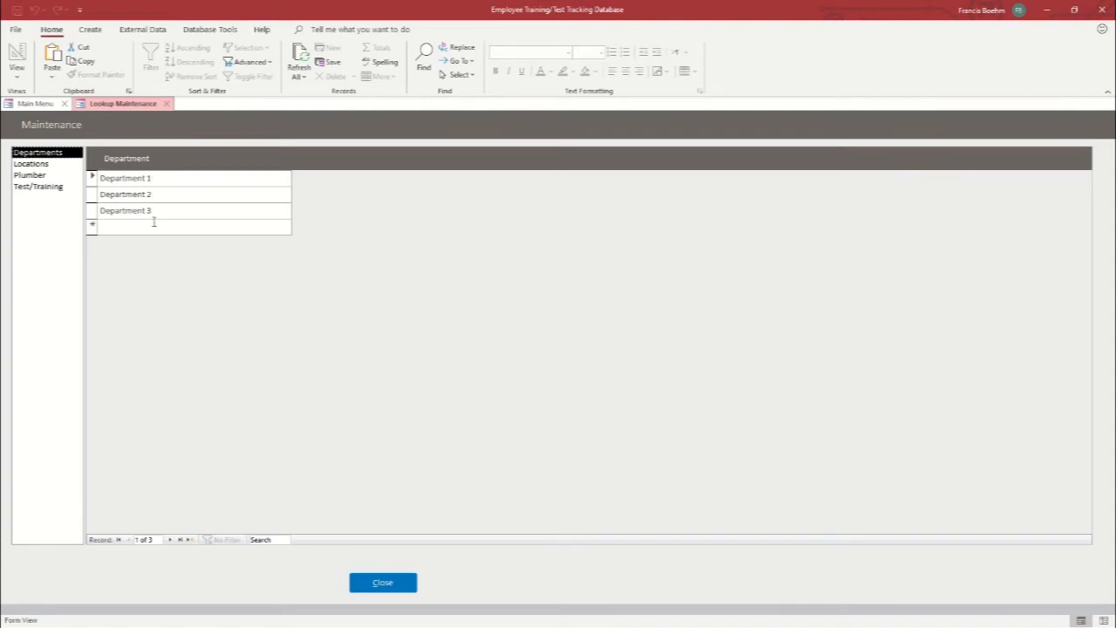
{"action": "left_click_drag", "start_coordinate": [159, 211], "coordinate": [98, 211]}
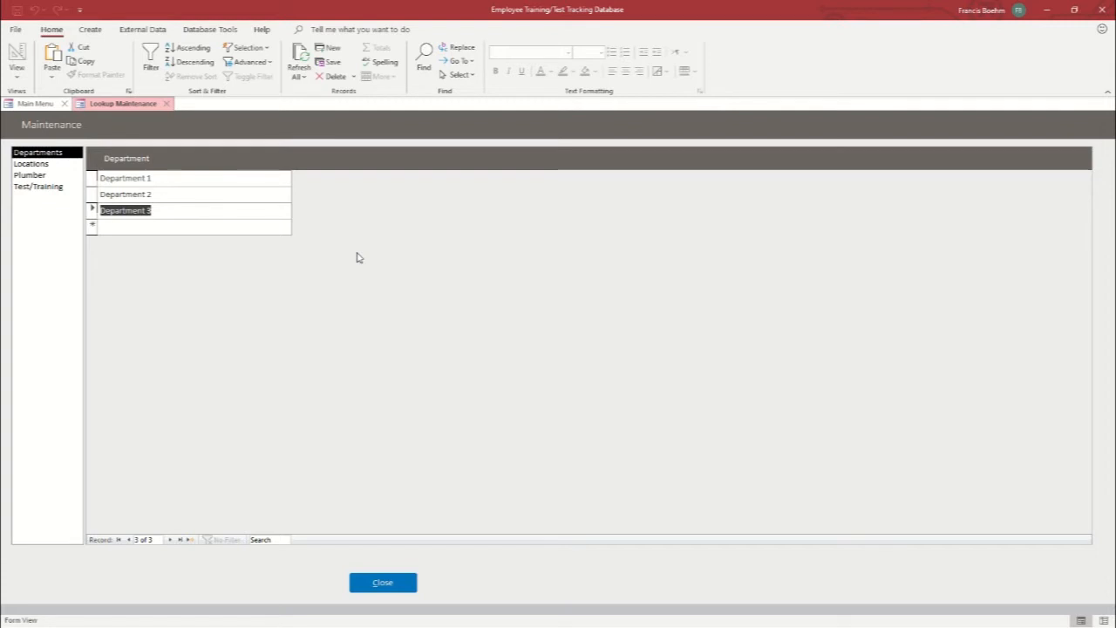
{"action": "type", "text": "Human Resources"}
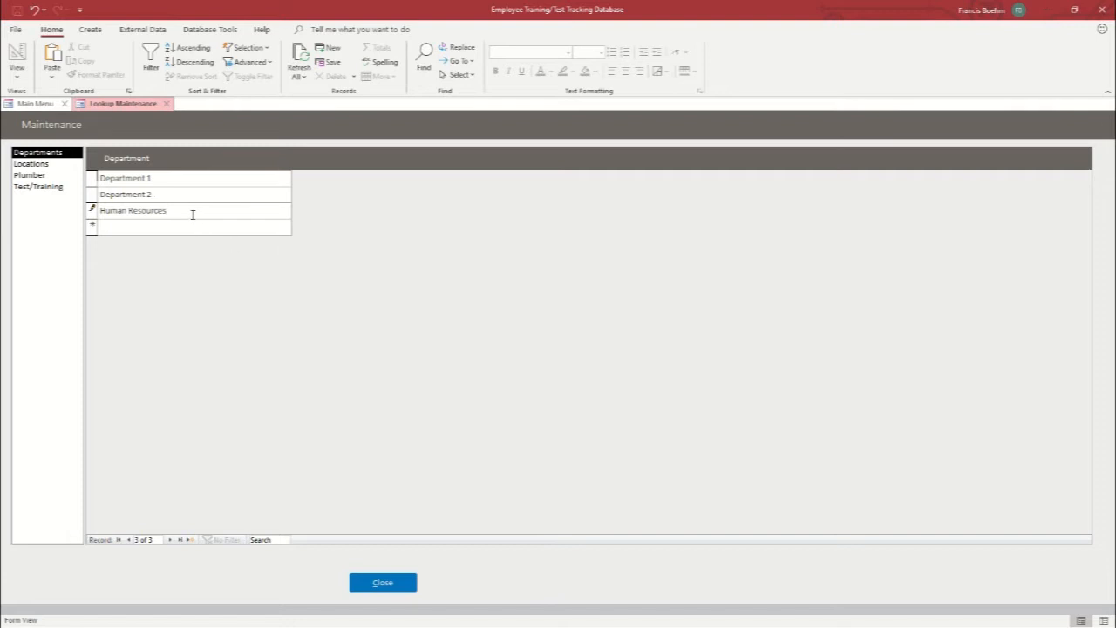
{"action": "left_click_drag", "start_coordinate": [192, 214], "coordinate": [94, 209]}
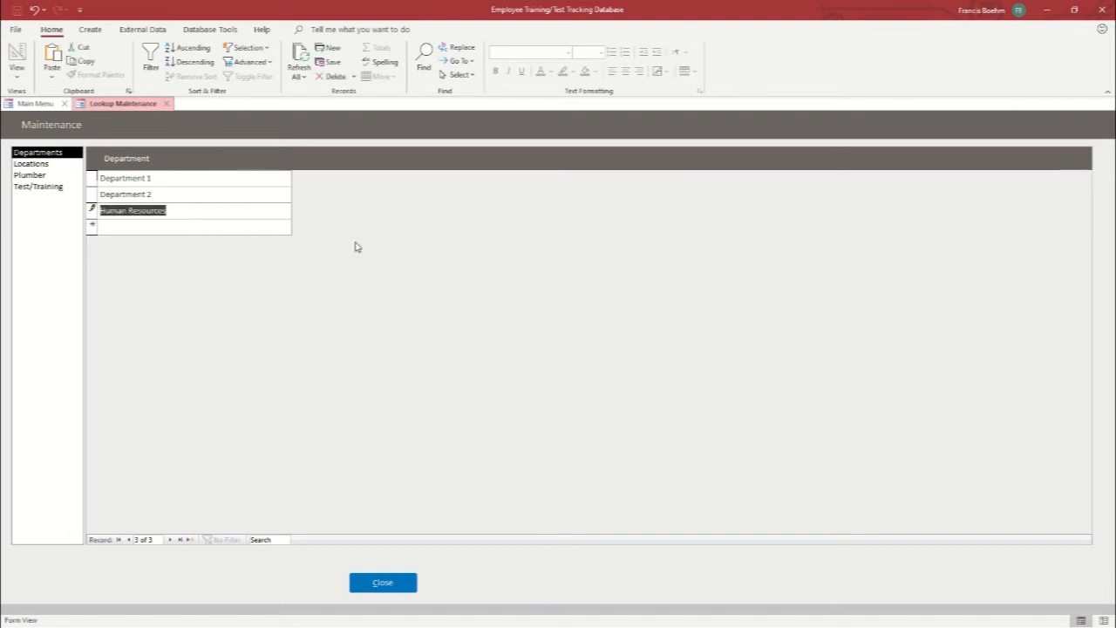
{"action": "type", "text": "Department 3"}
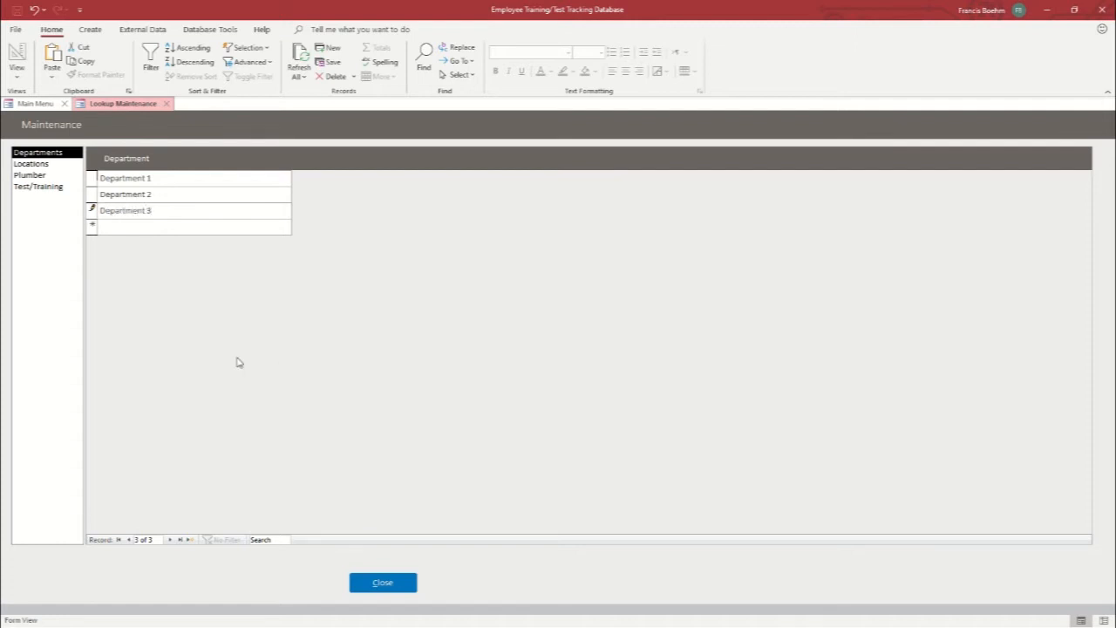
Review the Locations, Plumber and Test/Training maintenance lists, and return to the main menu
{"action": "left_click", "coordinate": [46, 166]}
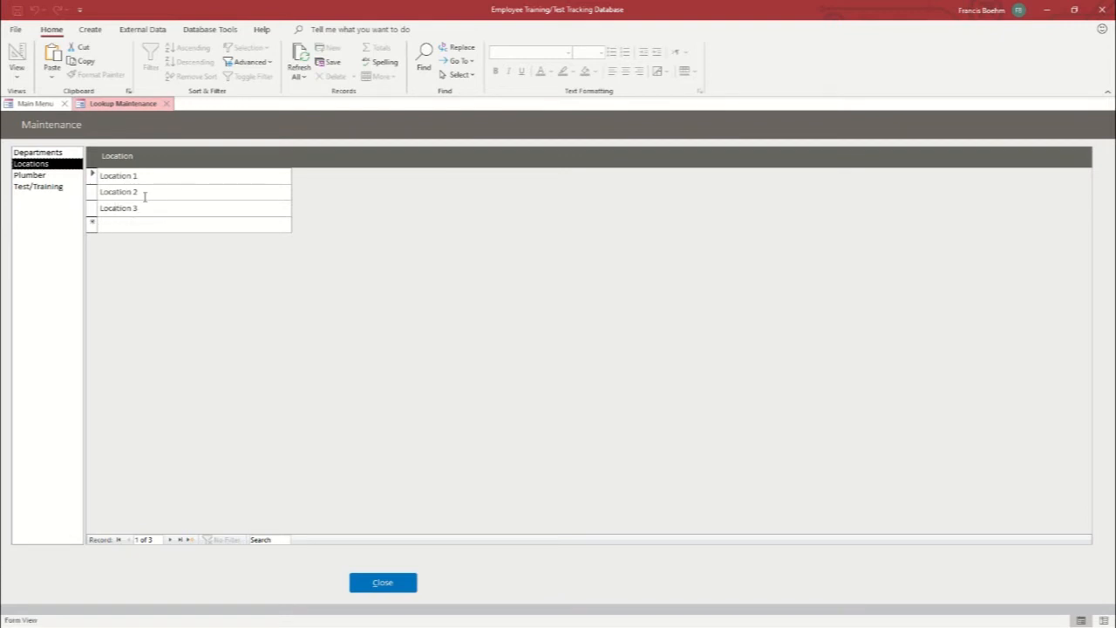
{"action": "left_click", "coordinate": [35, 177]}
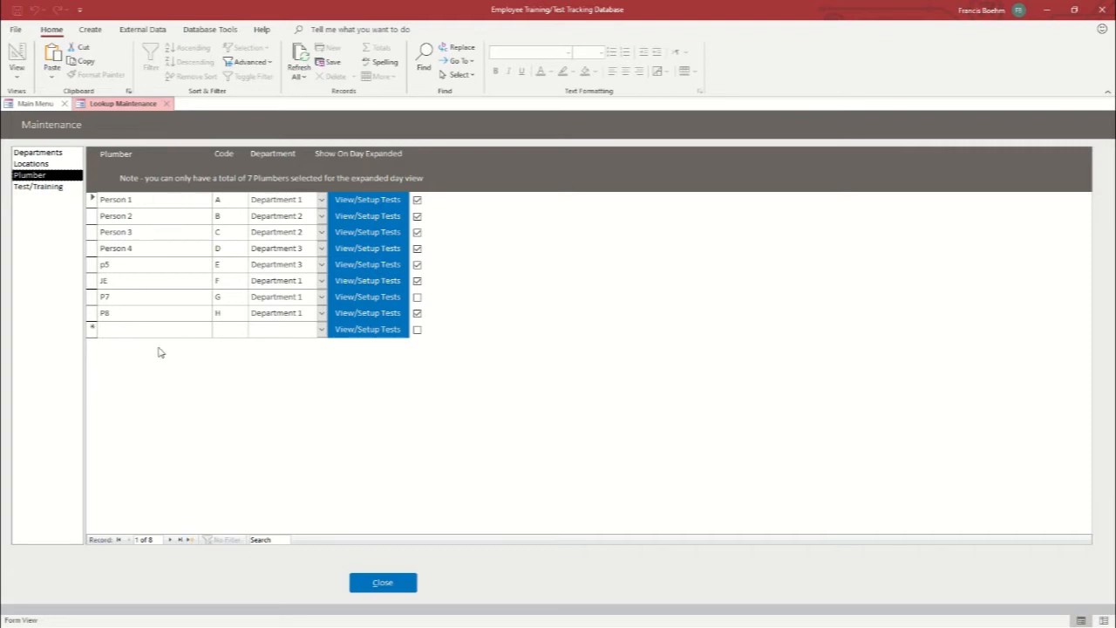
{"action": "left_click", "coordinate": [46, 190]}
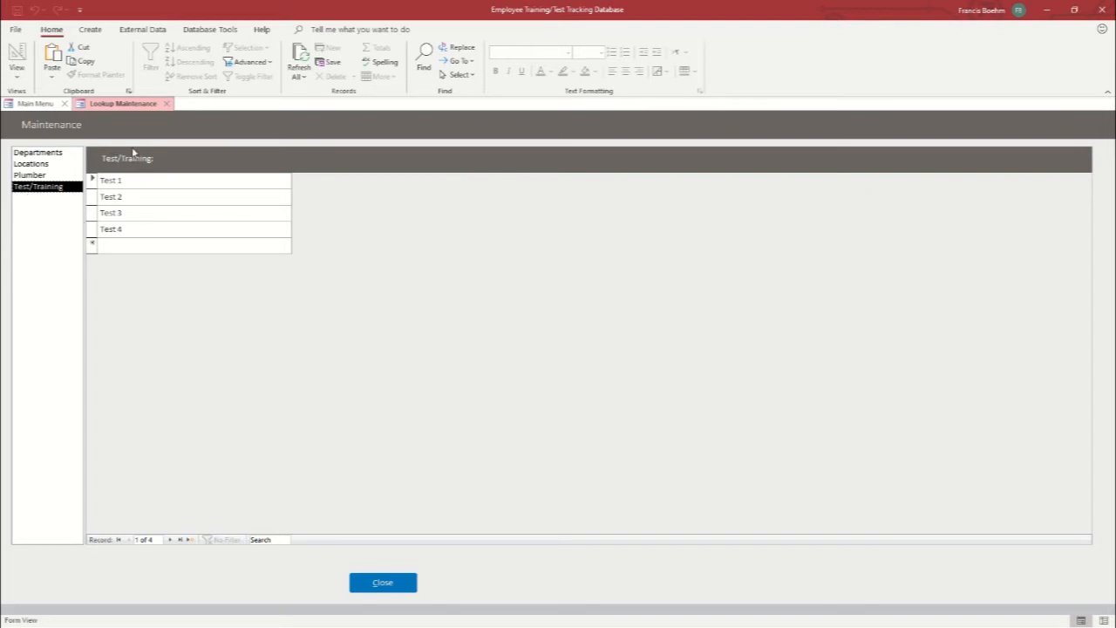
{"action": "left_click", "coordinate": [167, 103]}
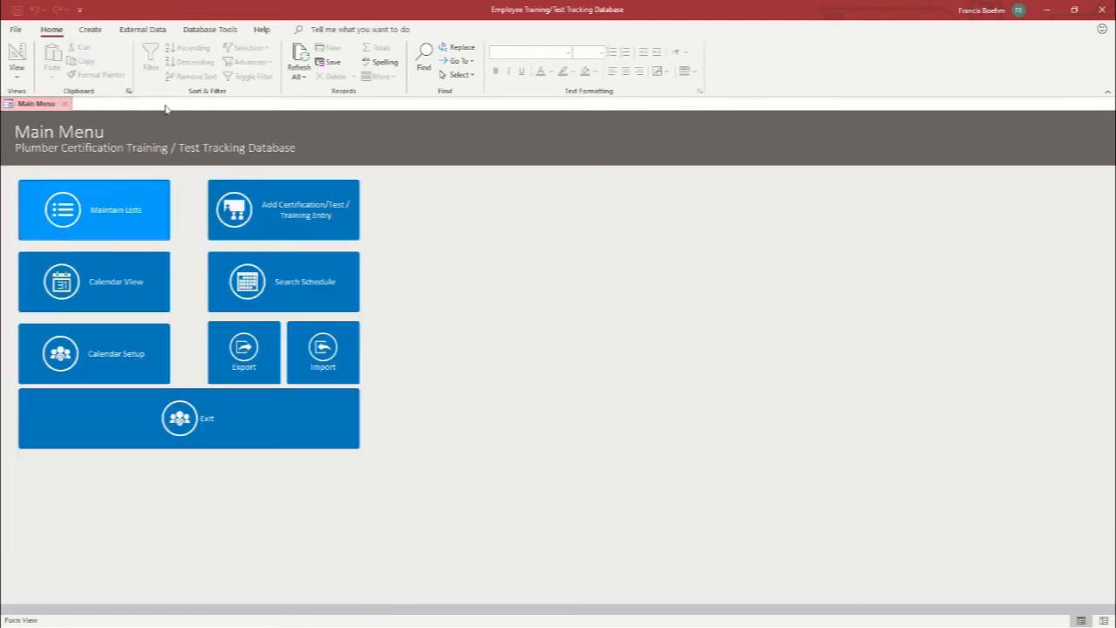
Examine the training calendar in its day, week, bi-weekly and month views, and return to the main menu
{"action": "left_click", "coordinate": [138, 281]}
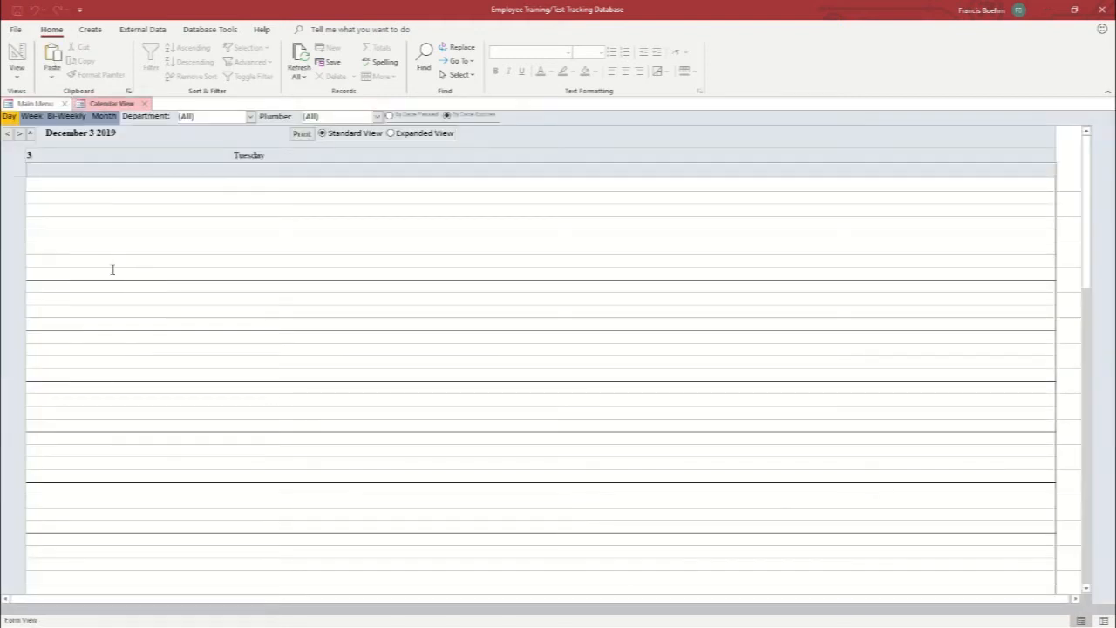
{"action": "scroll", "coordinate": [102, 261], "scroll_direction": "down", "scroll_amount": 5}
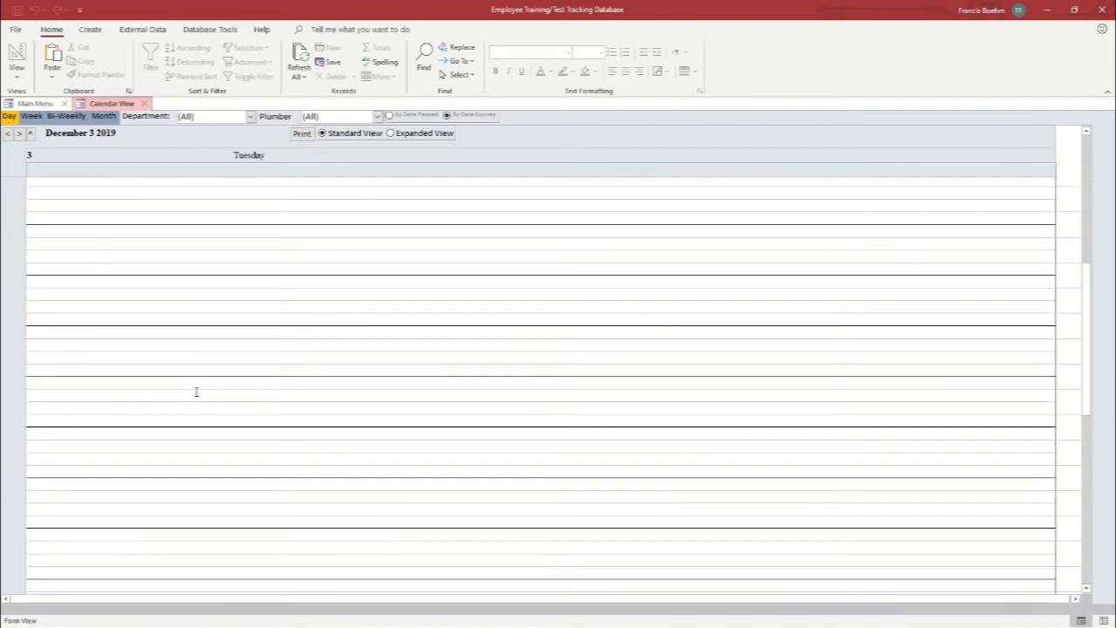
{"action": "scroll", "coordinate": [196, 391], "scroll_direction": "down", "scroll_amount": 2}
{"action": "left_click", "coordinate": [30, 116]}
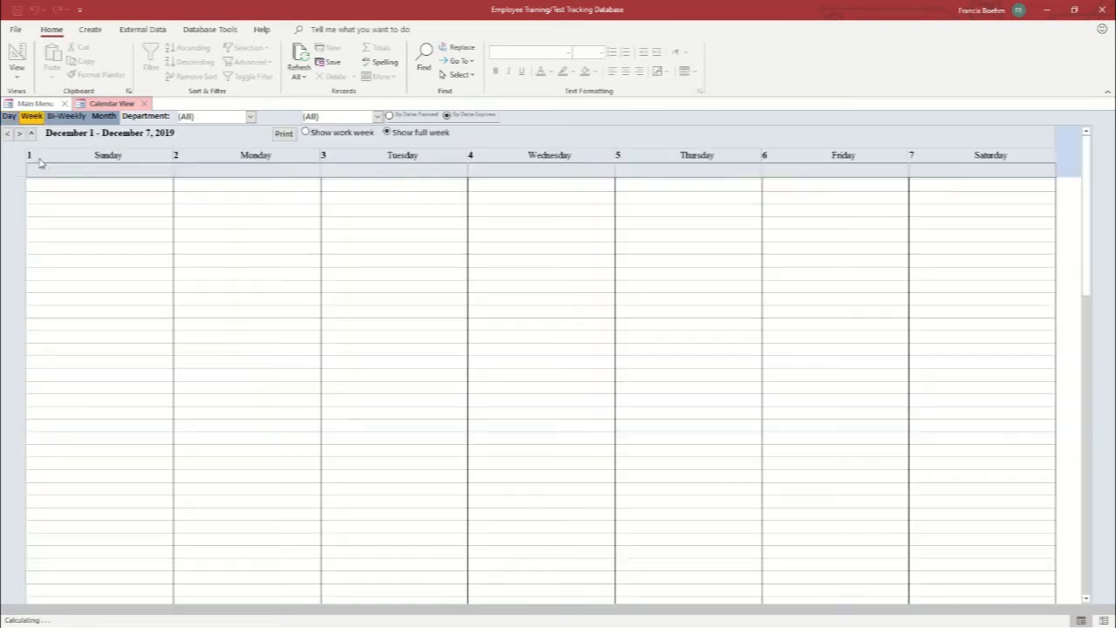
{"action": "left_click", "coordinate": [53, 118]}
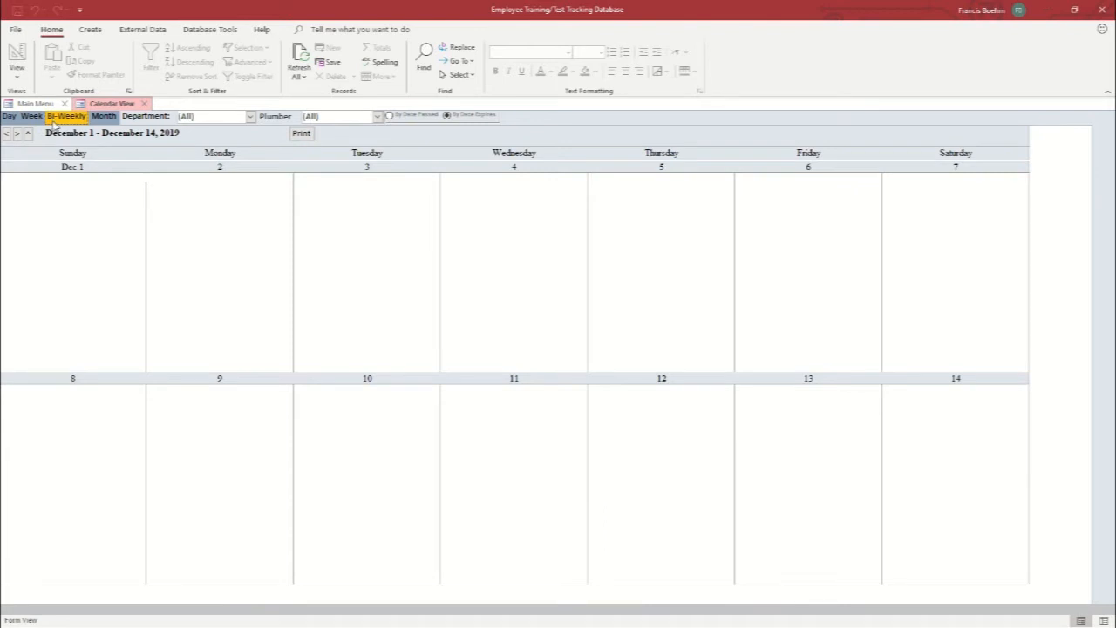
{"action": "left_click", "coordinate": [102, 117]}
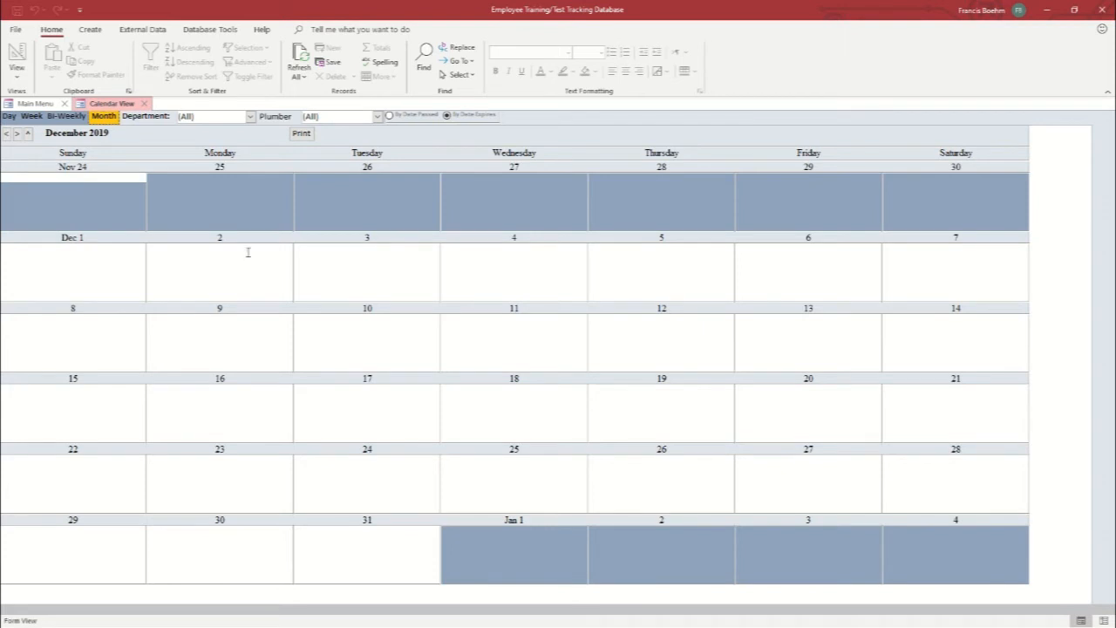
{"action": "left_click", "coordinate": [146, 104]}
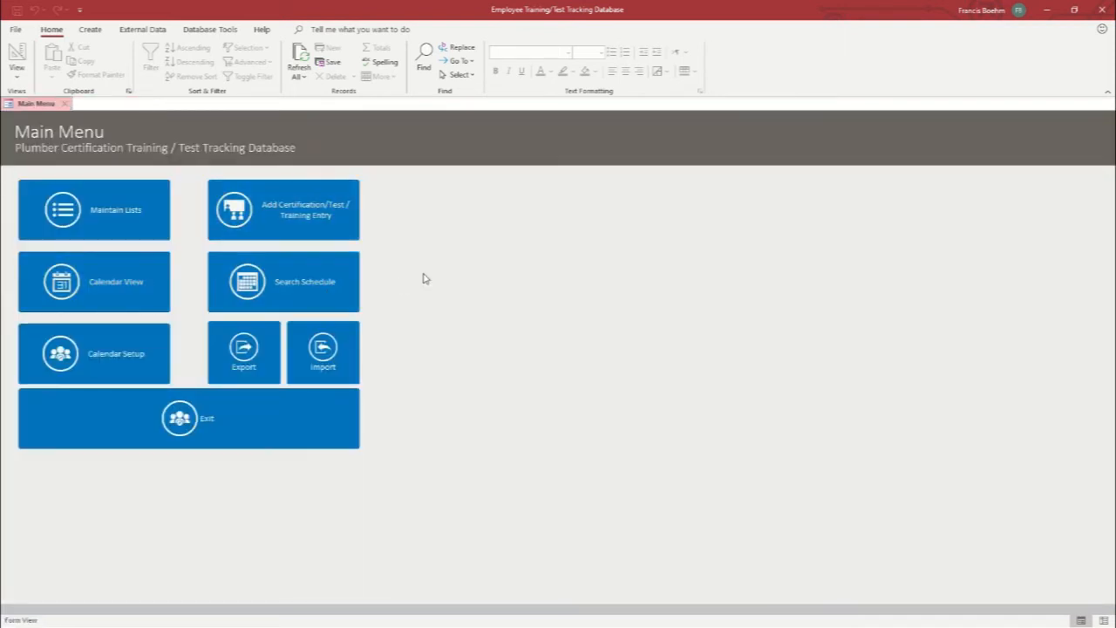
Start a certification/test/training entry for plumber Person 1 with Test 1, Location 1 and 2 hours
{"action": "left_click", "coordinate": [303, 220]}
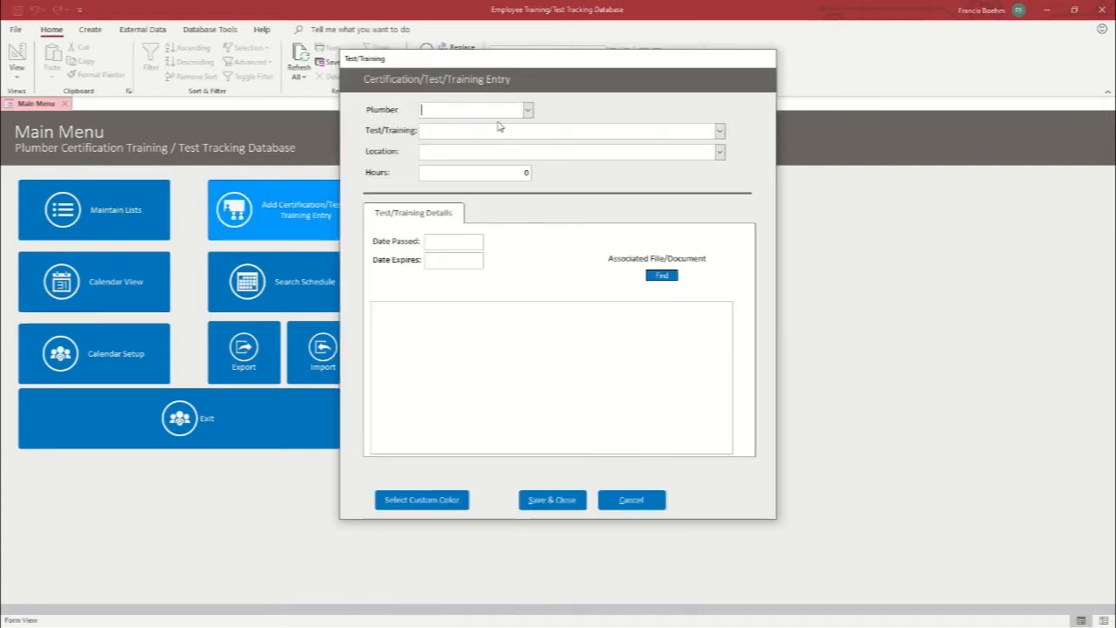
{"action": "left_click", "coordinate": [528, 111]}
{"action": "left_click", "coordinate": [510, 171]}
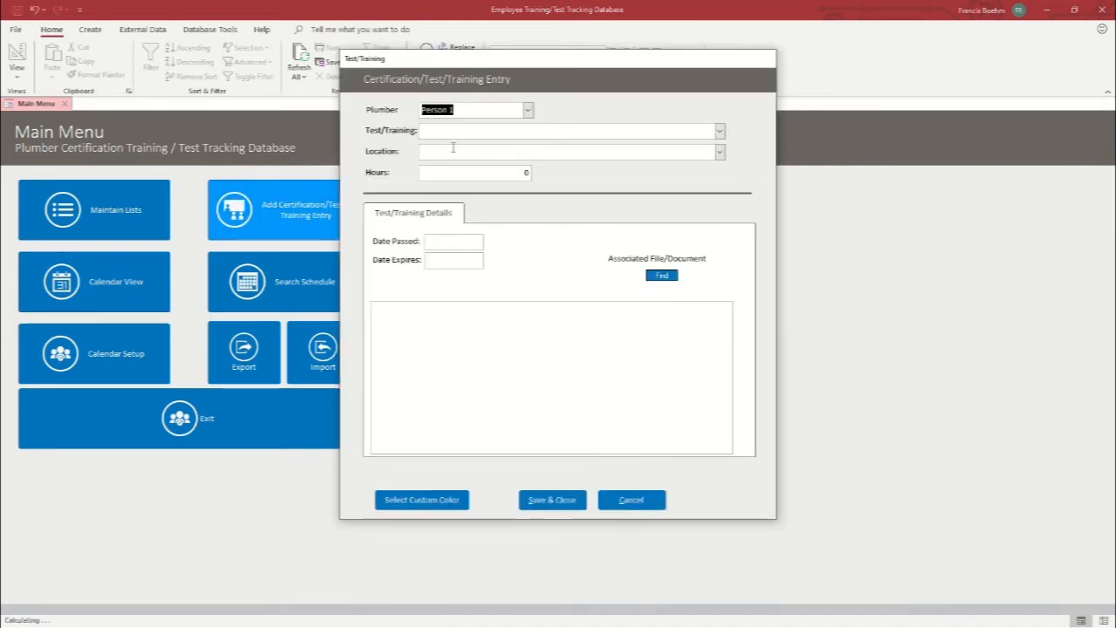
{"action": "left_click", "coordinate": [720, 132]}
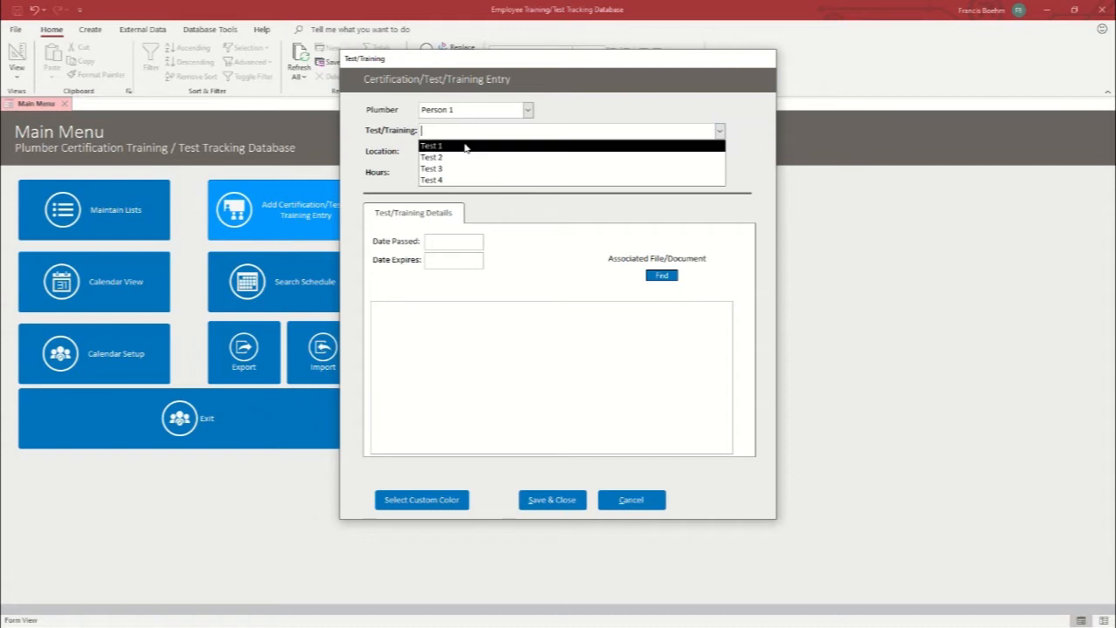
{"action": "left_click", "coordinate": [656, 145]}
{"action": "left_click", "coordinate": [720, 152]}
{"action": "left_click", "coordinate": [577, 162]}
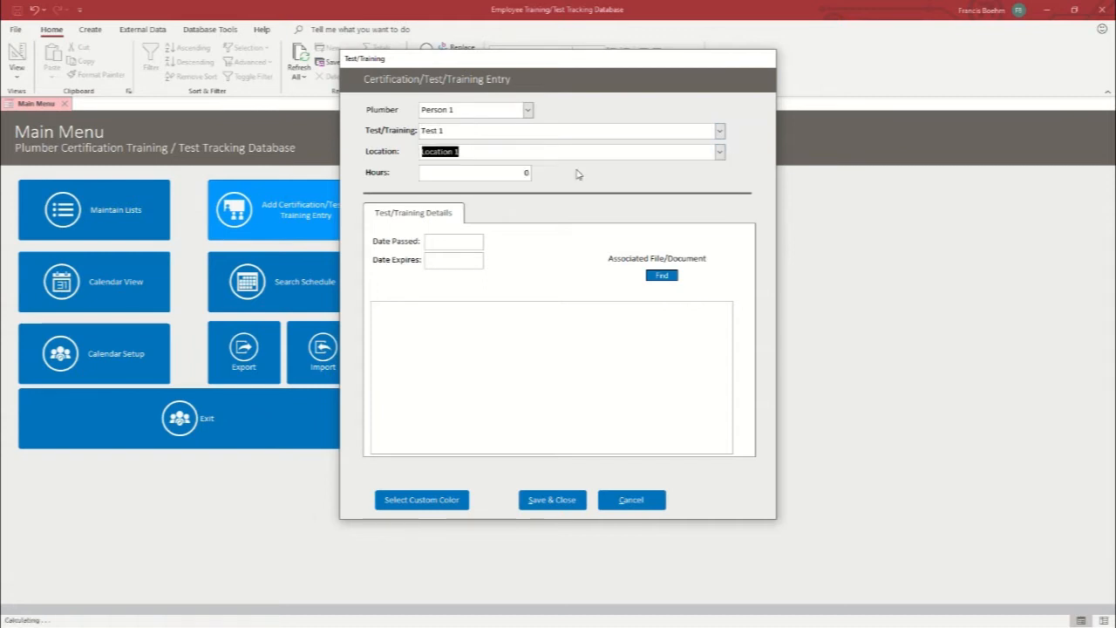
{"action": "left_click", "coordinate": [481, 177]}
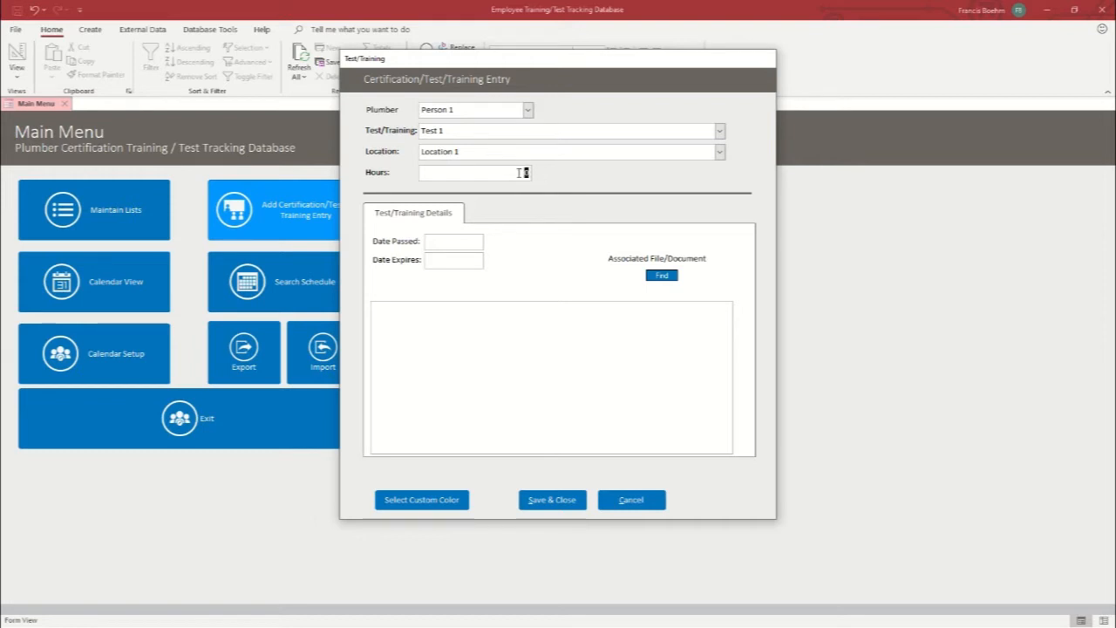
Set the entry's date passed to 11/4/2019 and its date expires to 12/4/2019
{"action": "left_click", "coordinate": [459, 240]}
{"action": "left_click", "coordinate": [491, 240]}
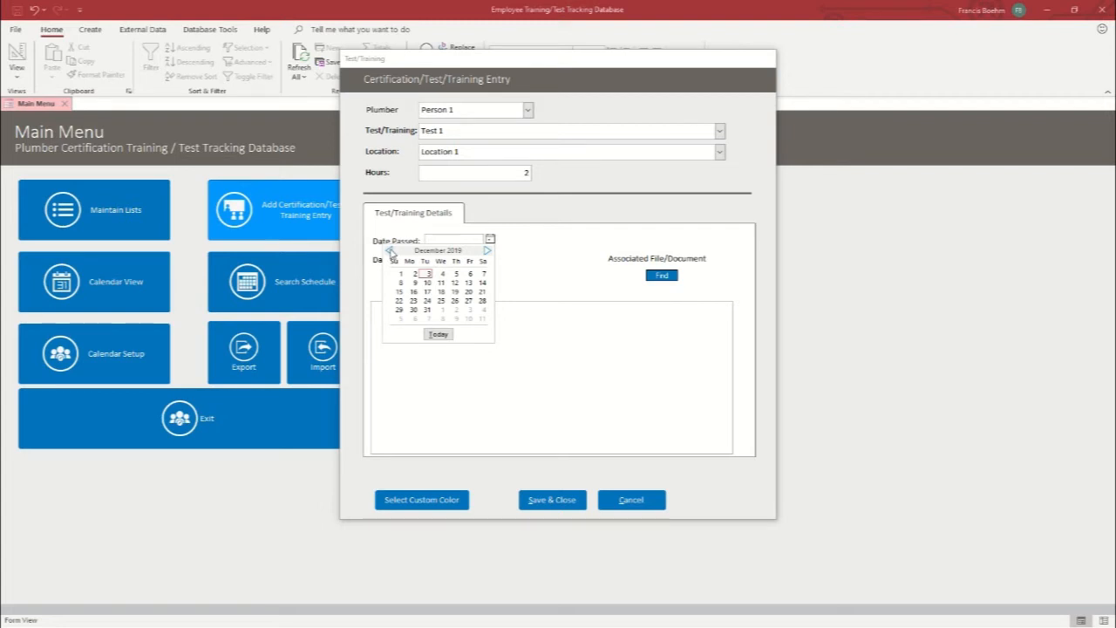
{"action": "left_click", "coordinate": [389, 251]}
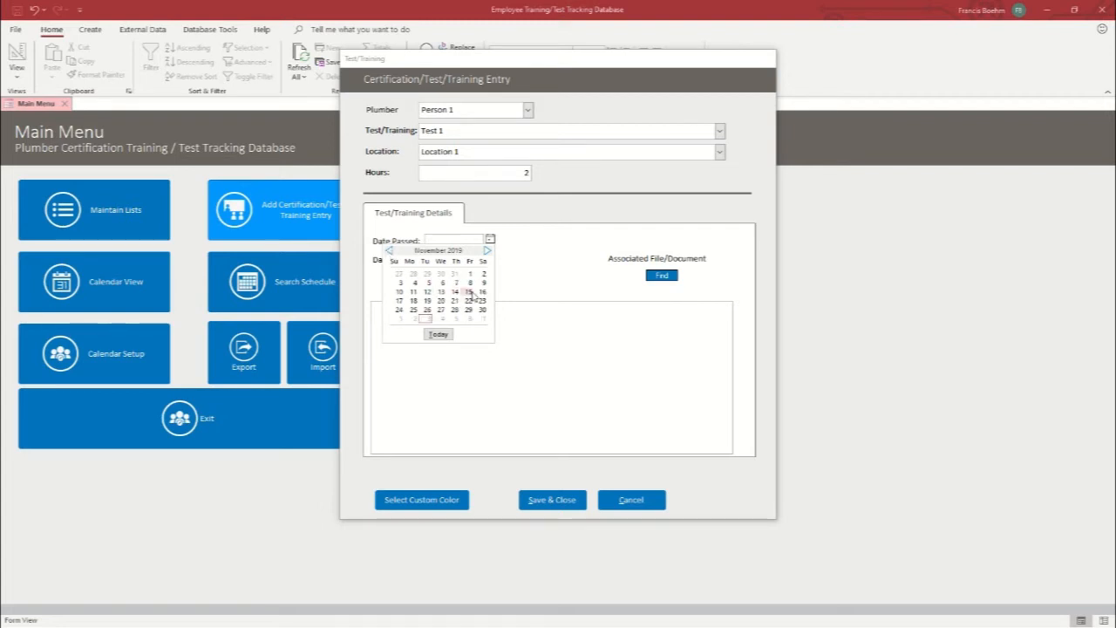
{"action": "left_click", "coordinate": [415, 288]}
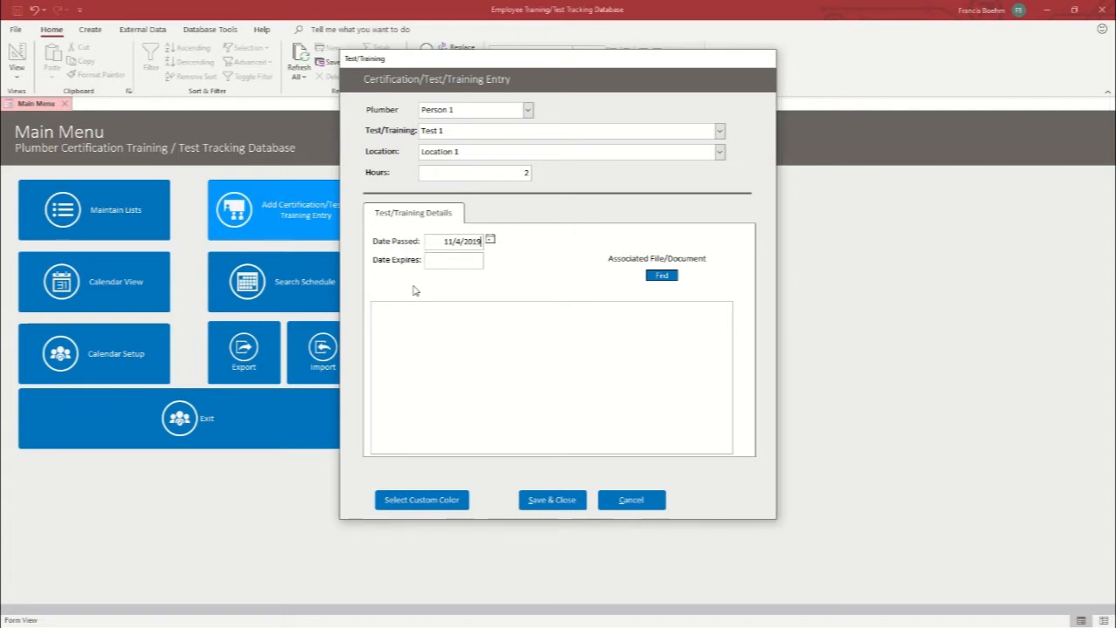
{"action": "left_click", "coordinate": [471, 262]}
{"action": "left_click", "coordinate": [490, 260]}
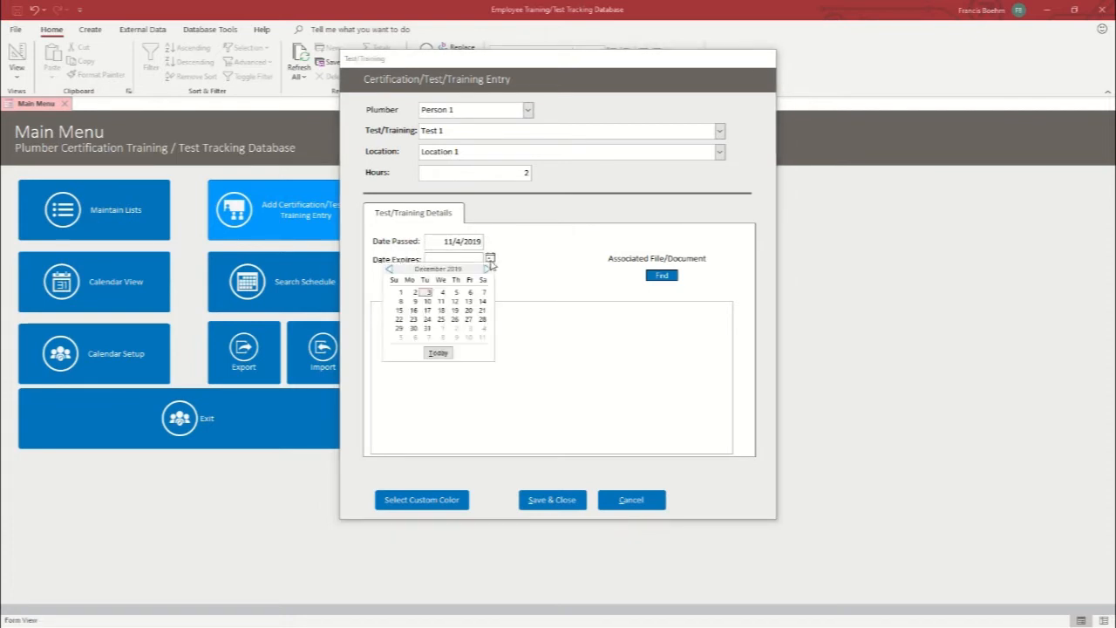
{"action": "left_click", "coordinate": [443, 293]}
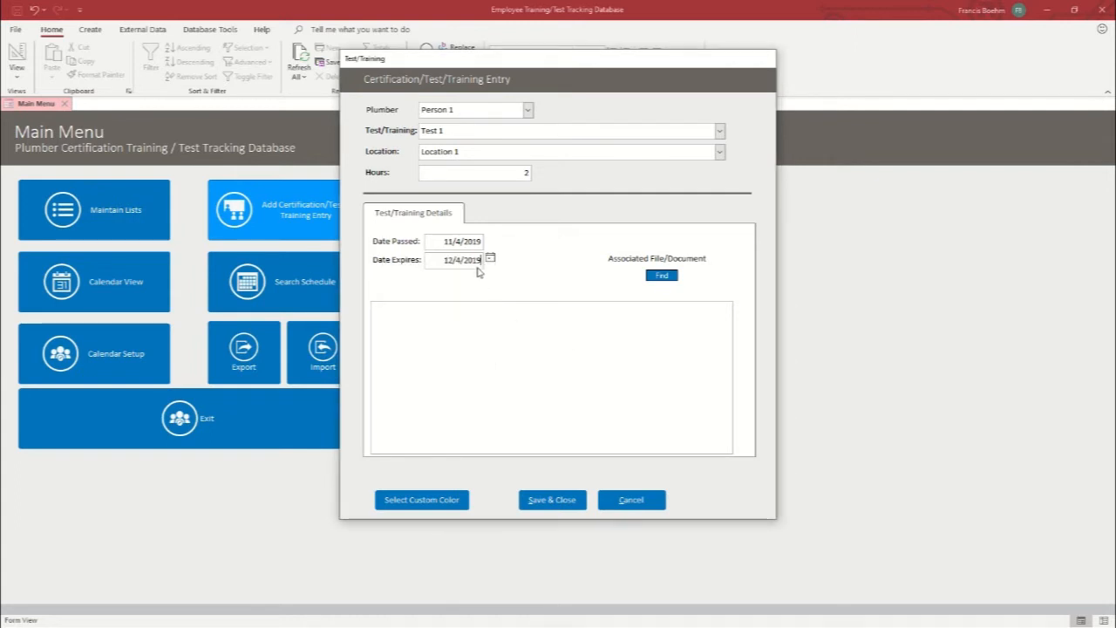
Add the note "Monthly Safety Exam." to the entry's details and save the entry
{"action": "left_click", "coordinate": [490, 327]}
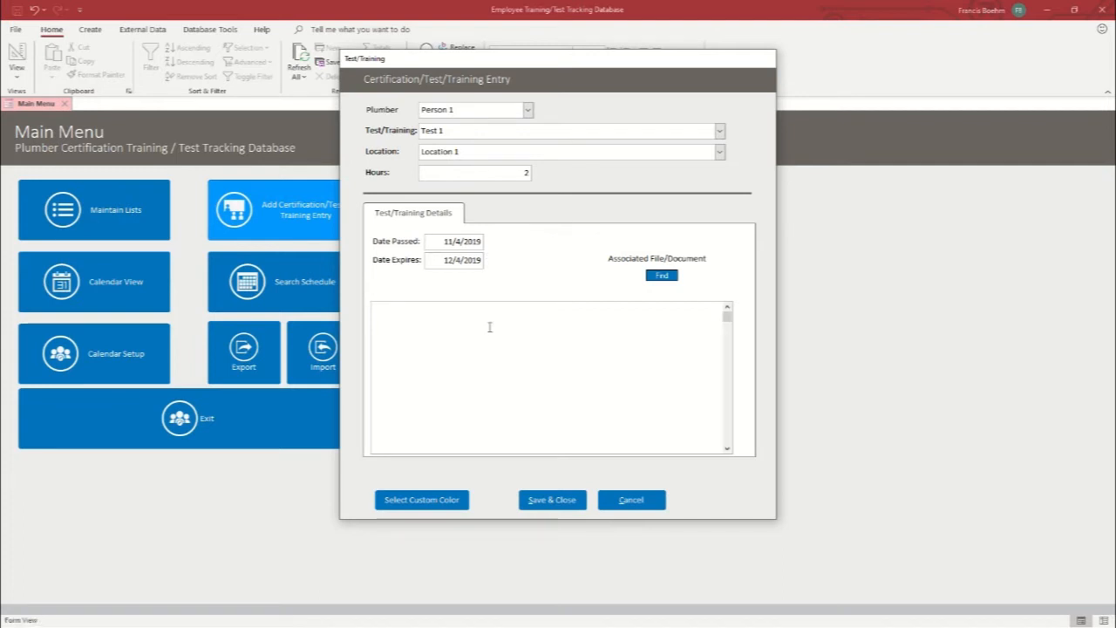
{"action": "type", "text": "Monthly Safety Exam."}
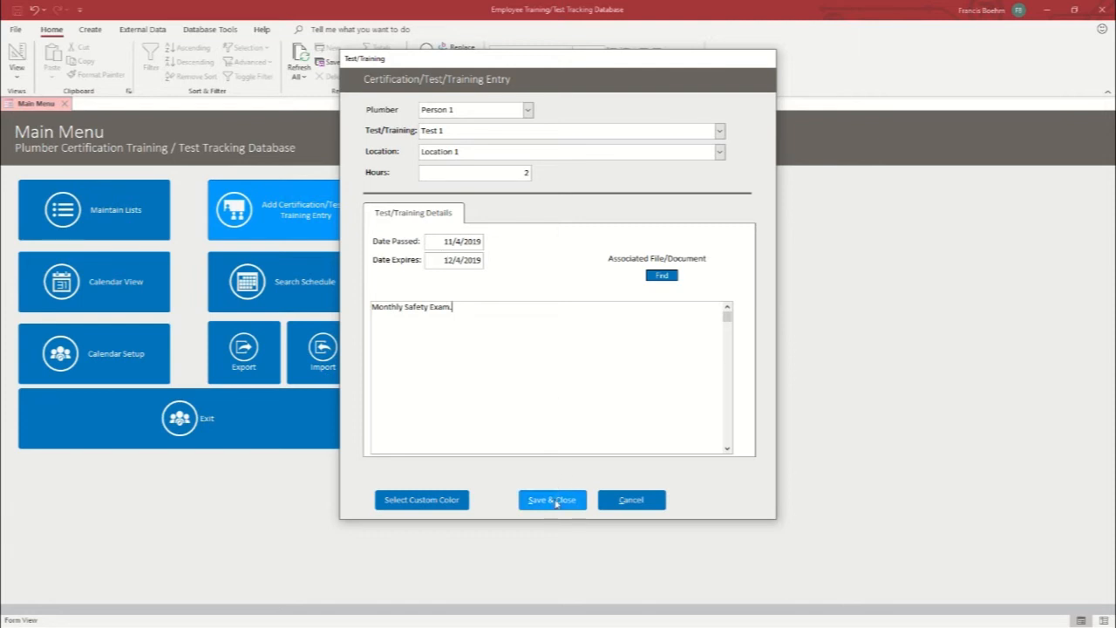
{"action": "left_click", "coordinate": [556, 503]}
Start another certification/test/training entry for plumber Person 2 with Test 1, Location 1 and 2 hours
{"action": "left_click", "coordinate": [237, 213]}
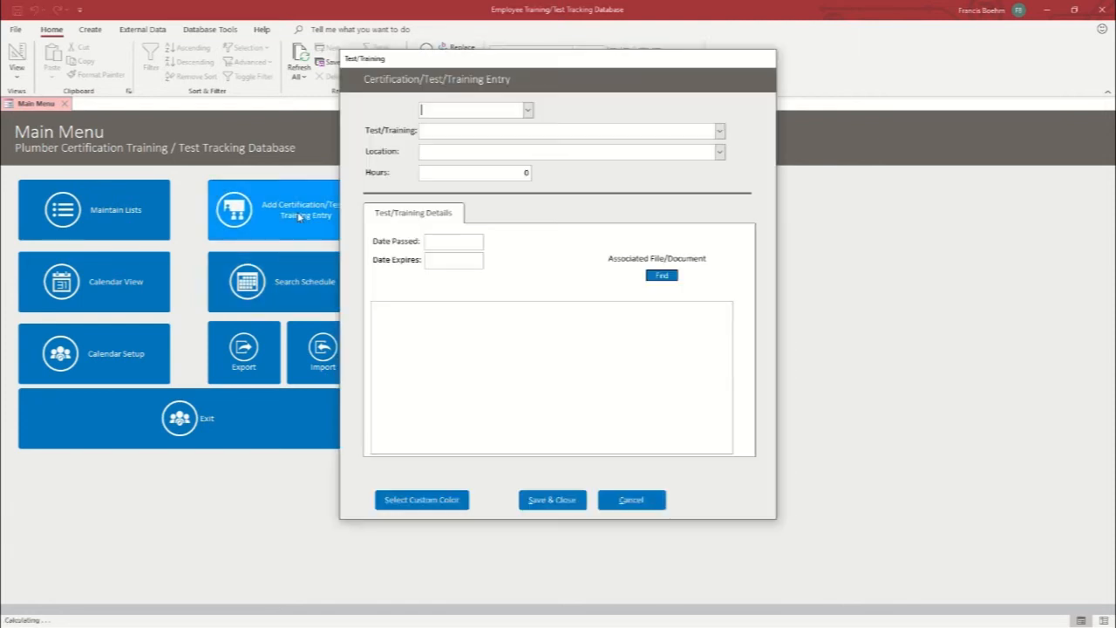
{"action": "left_click", "coordinate": [528, 111]}
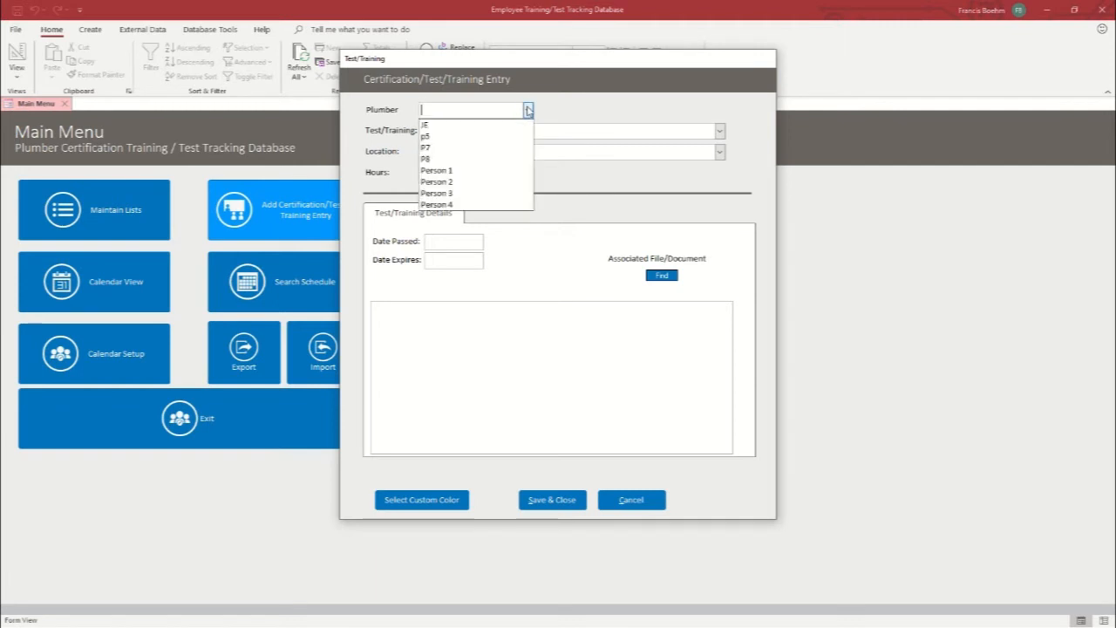
{"action": "left_click", "coordinate": [437, 182]}
{"action": "left_click", "coordinate": [720, 131]}
{"action": "left_click", "coordinate": [598, 147]}
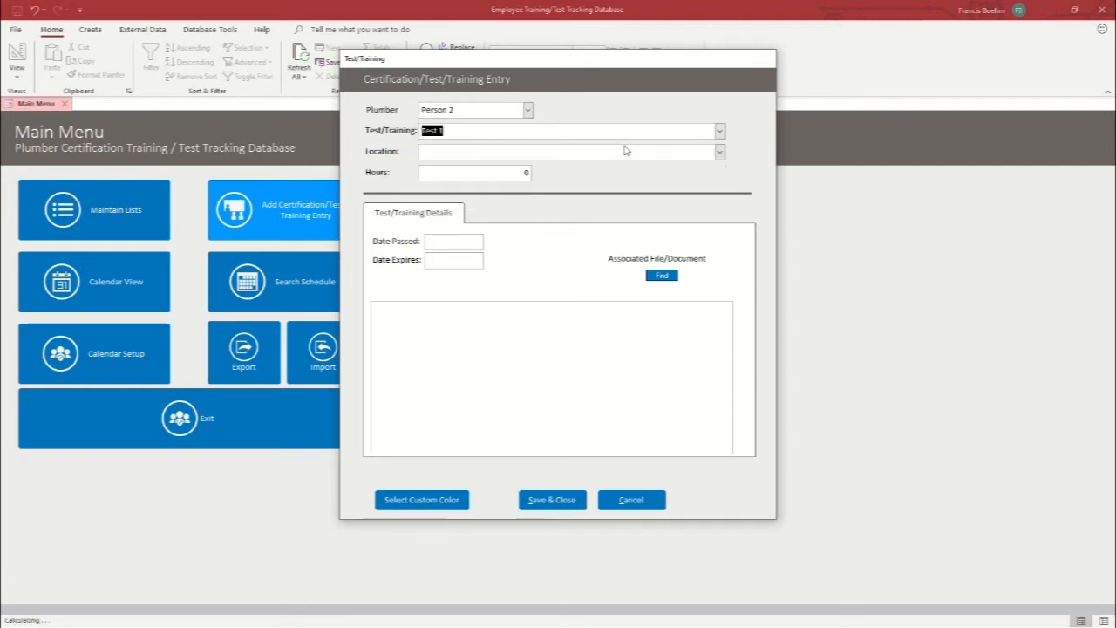
{"action": "left_click", "coordinate": [719, 153]}
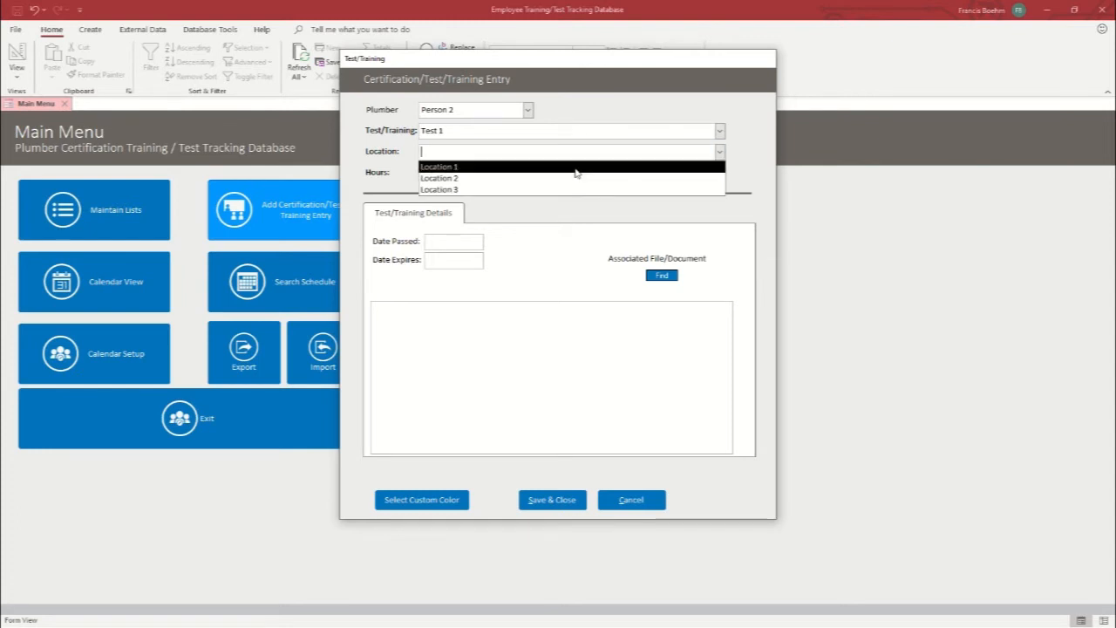
{"action": "left_click", "coordinate": [575, 167]}
{"action": "key", "text": "Tab"}
{"action": "type", "text": "2"}
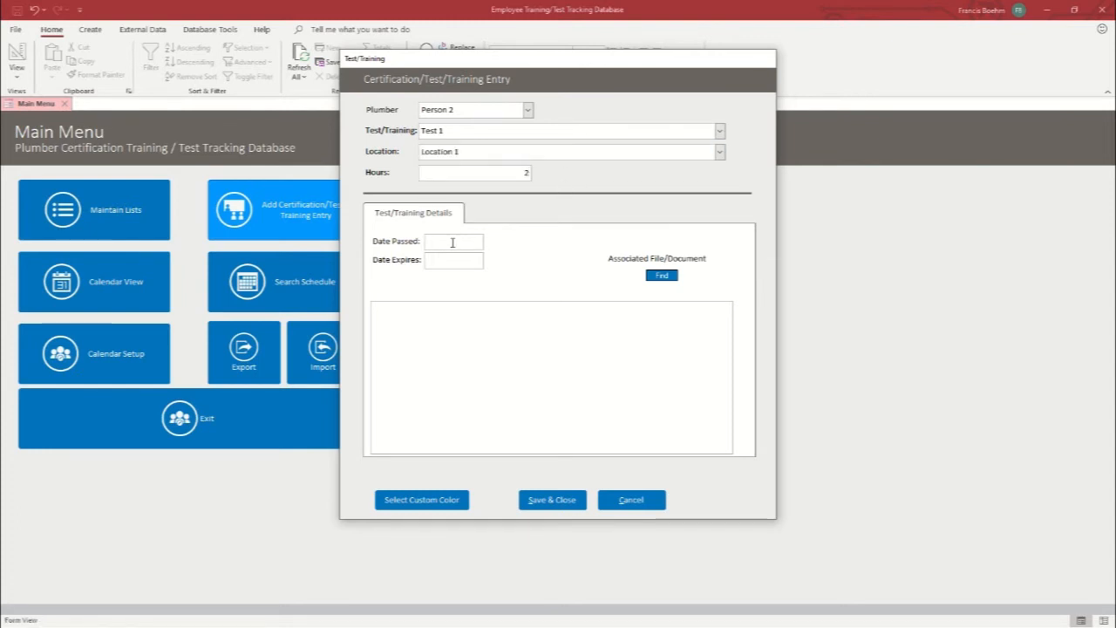
Set the Person 2 entry's date passed to 11/13/2019 and its date expires to 12/13/2019
{"action": "left_click", "coordinate": [455, 242]}
{"action": "left_click", "coordinate": [490, 239]}
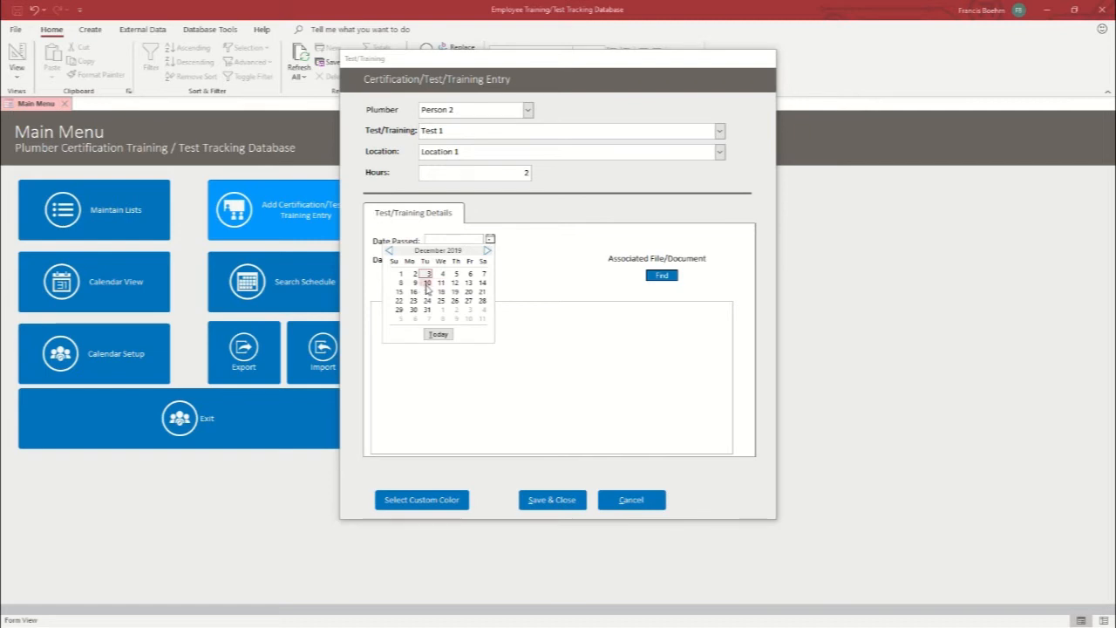
{"action": "left_click", "coordinate": [389, 250]}
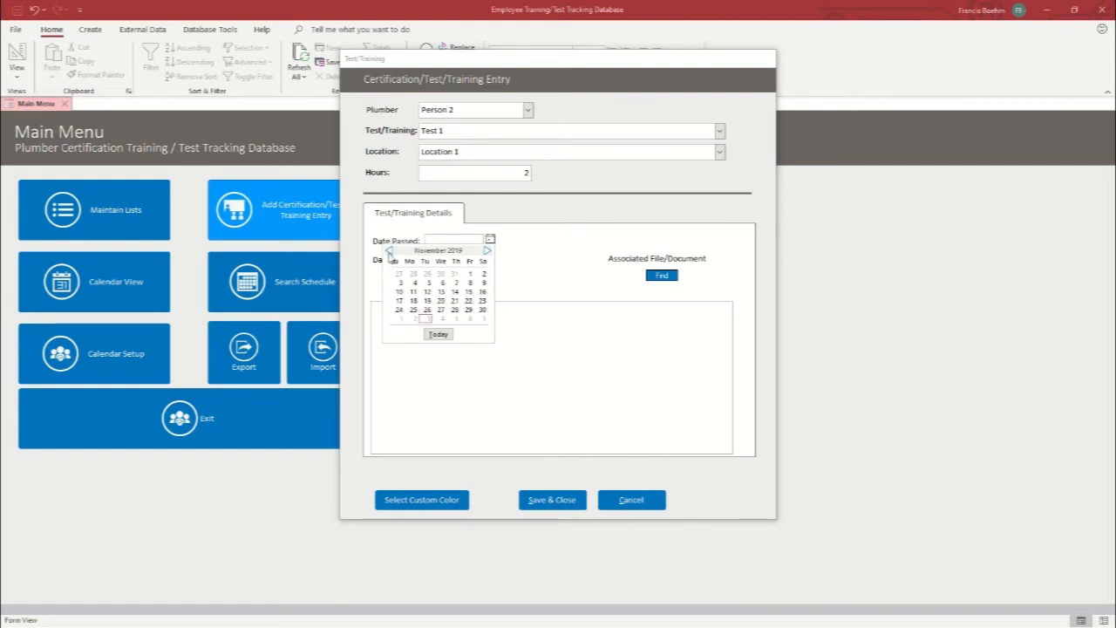
{"action": "left_click", "coordinate": [442, 295]}
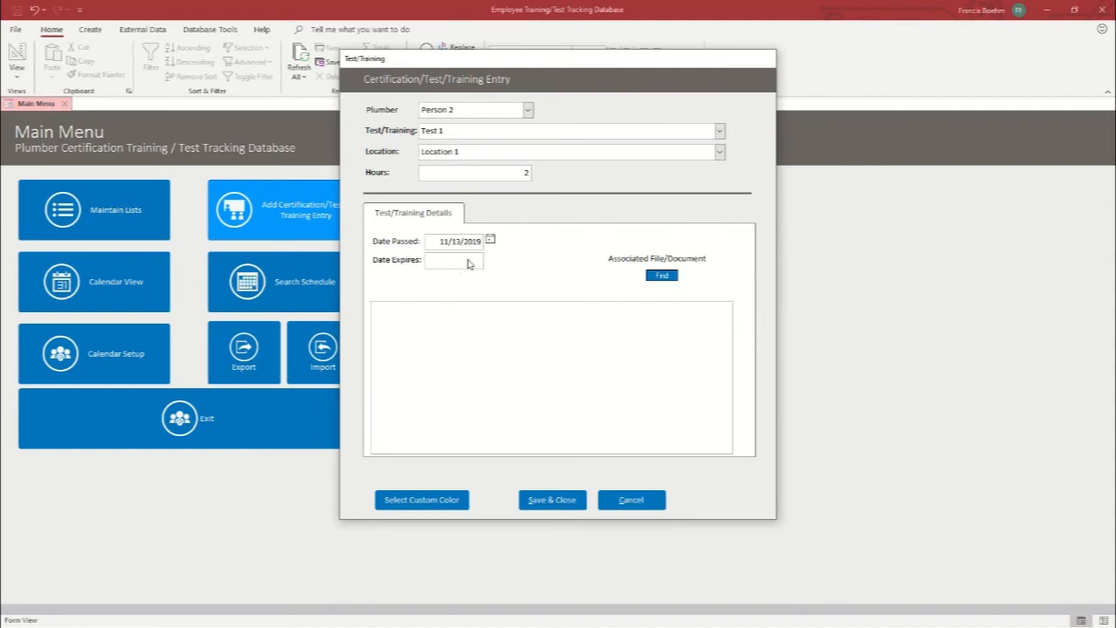
{"action": "left_click", "coordinate": [490, 259]}
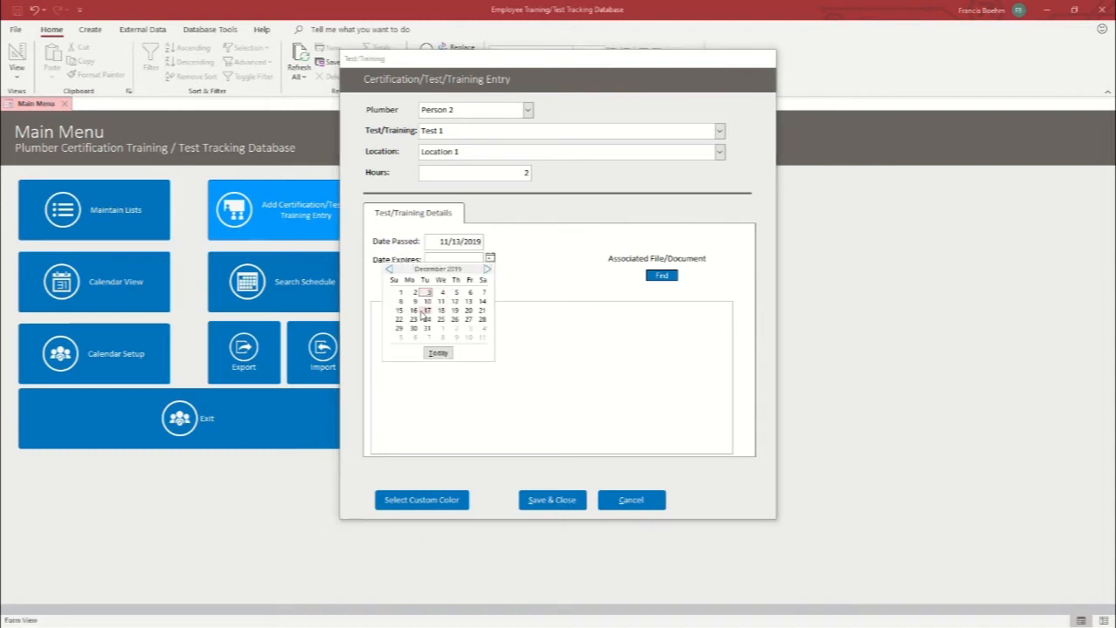
{"action": "left_click", "coordinate": [468, 303]}
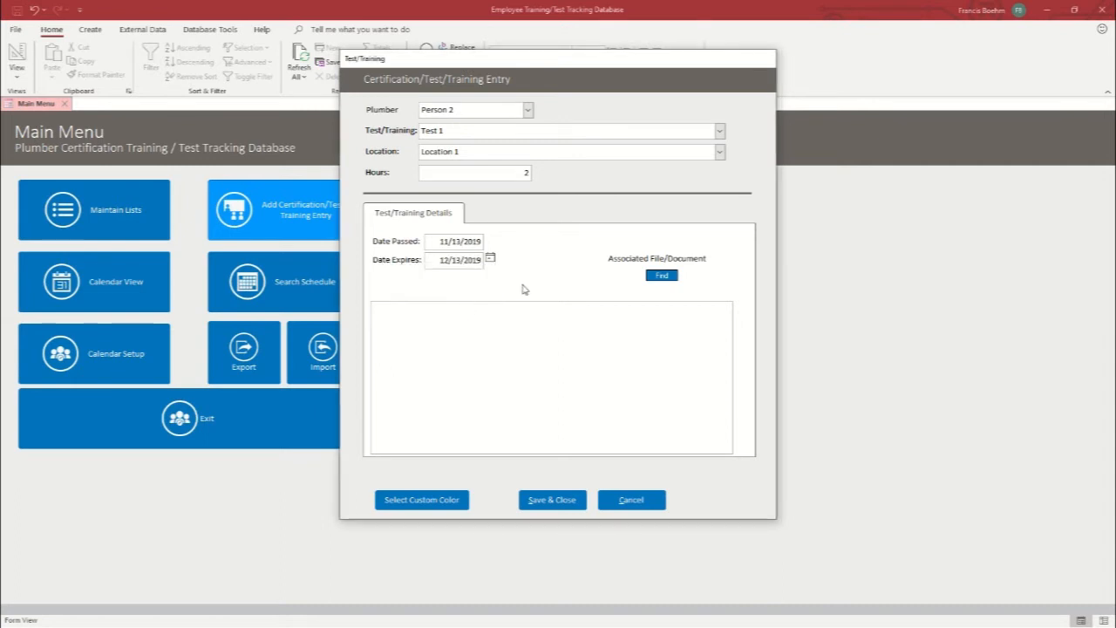
Add the note "Montly Safety Exam." to the Person 2 entry's details and save the entry
{"action": "left_click", "coordinate": [509, 357]}
{"action": "type", "text": "M"}
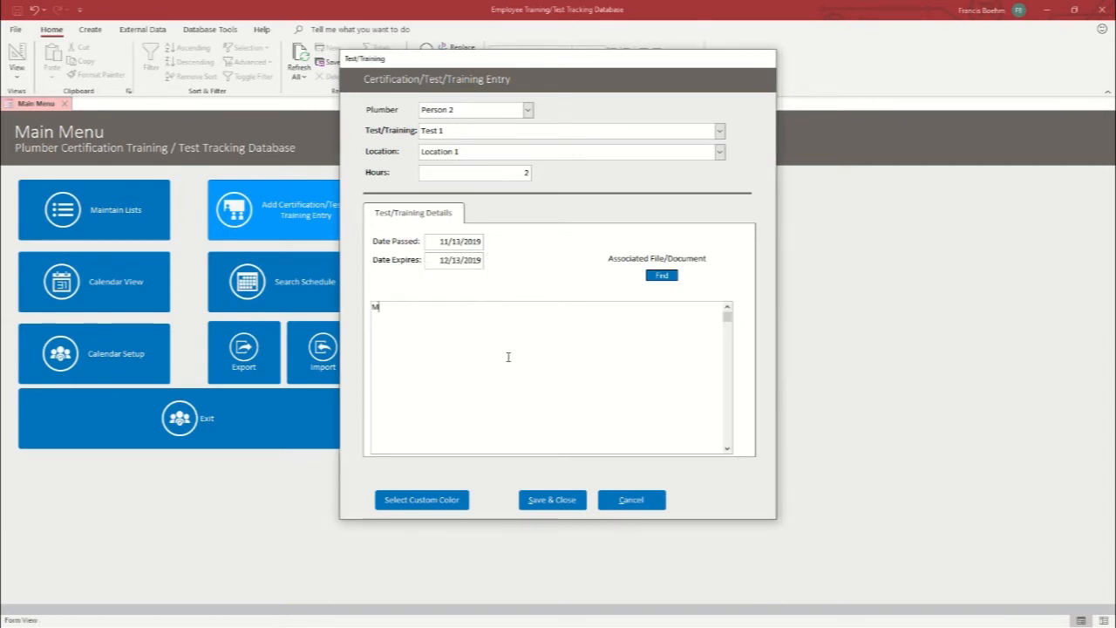
{"action": "type", "text": "ontly Safety Exam"}
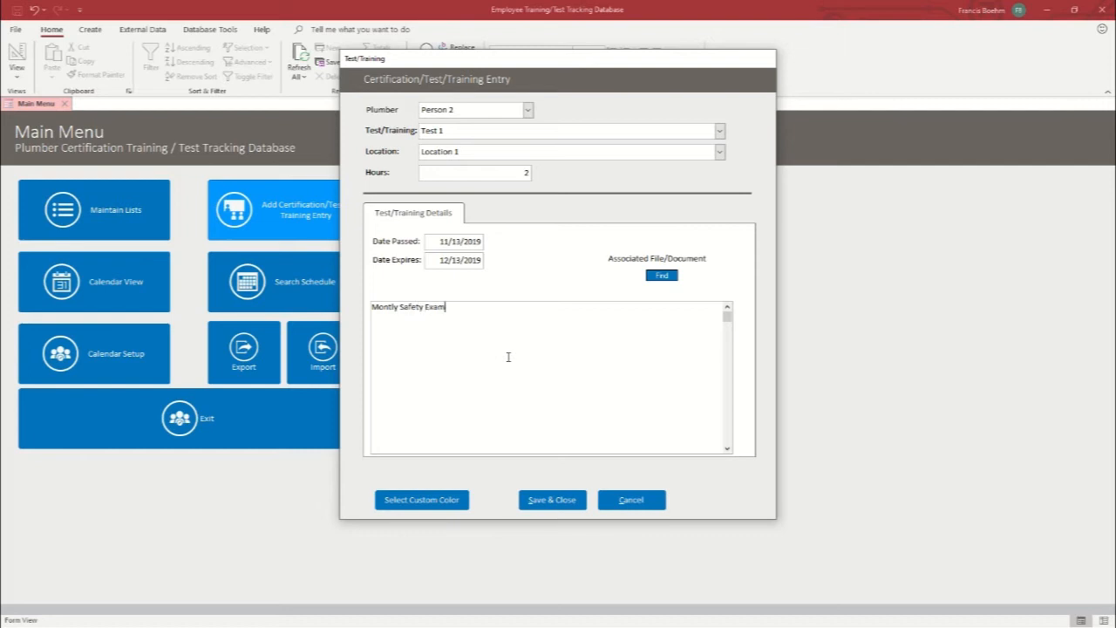
{"action": "type", "text": "."}
{"action": "left_click", "coordinate": [551, 499]}
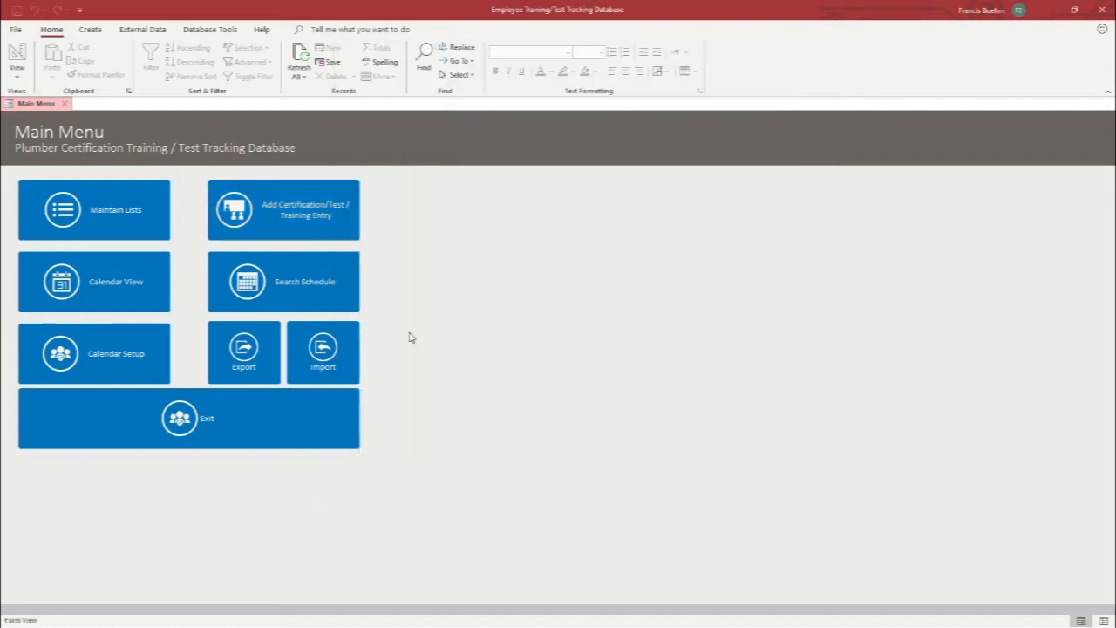
Start a certification/test/training entry for plumber Person 3 with Test 1, Location 1 and 2 hours
{"action": "left_click", "coordinate": [292, 233]}
{"action": "left_click", "coordinate": [527, 110]}
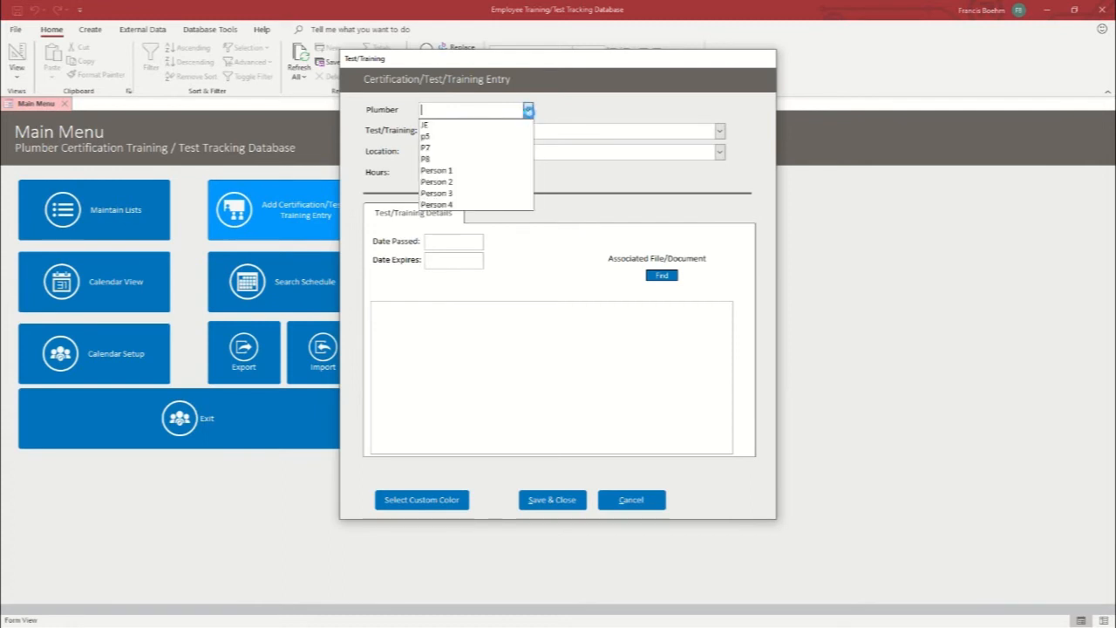
{"action": "left_click", "coordinate": [512, 193]}
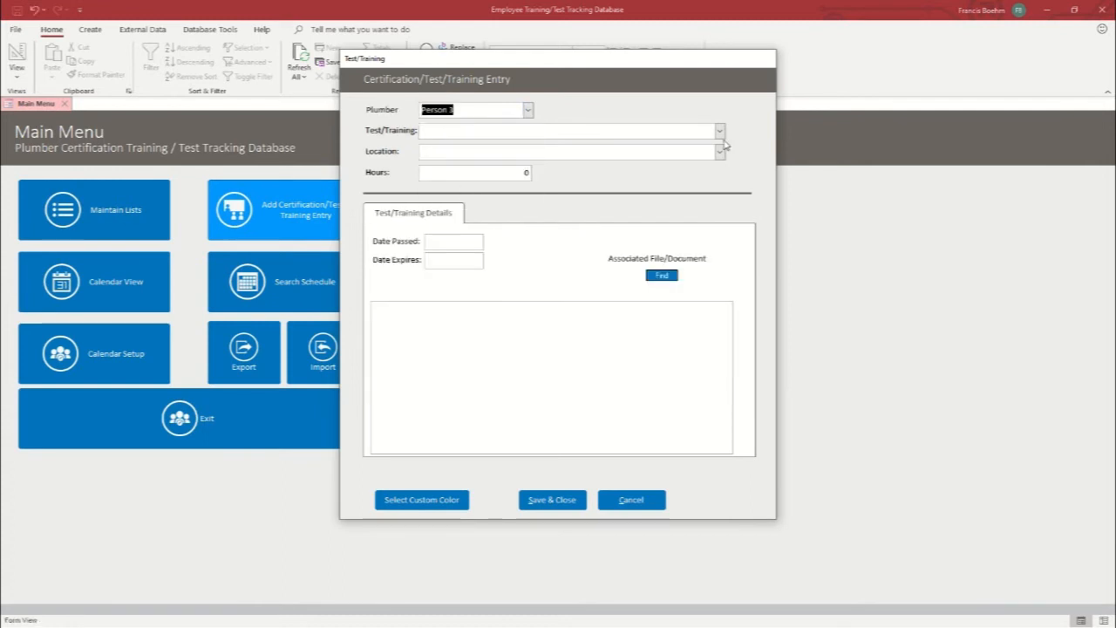
{"action": "left_click", "coordinate": [721, 132]}
{"action": "left_click", "coordinate": [506, 149]}
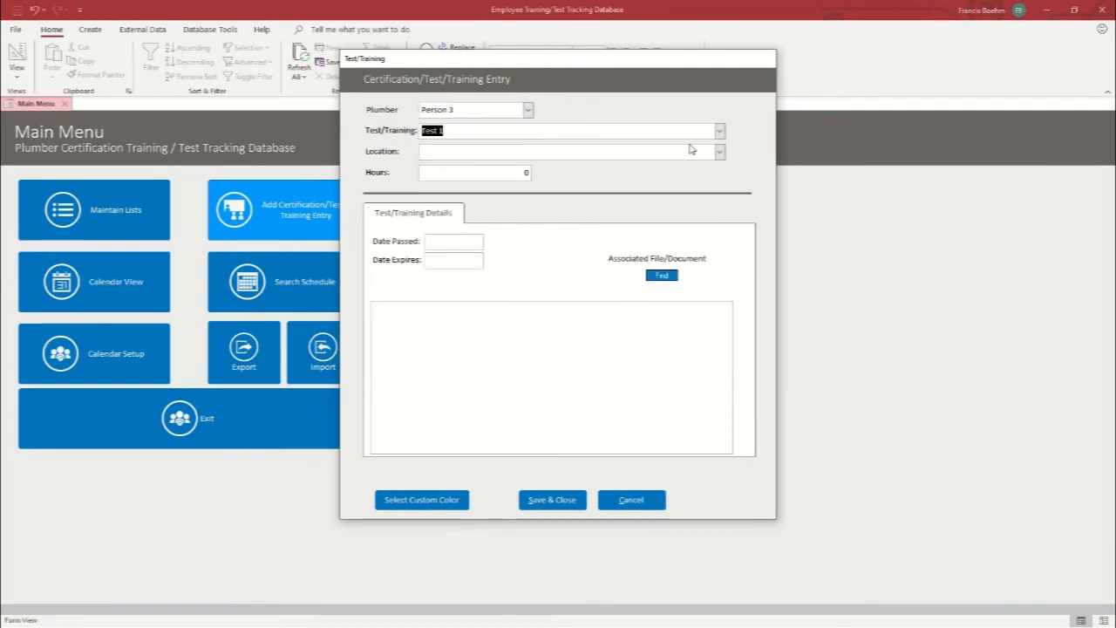
{"action": "left_click", "coordinate": [718, 151]}
{"action": "left_click", "coordinate": [564, 168]}
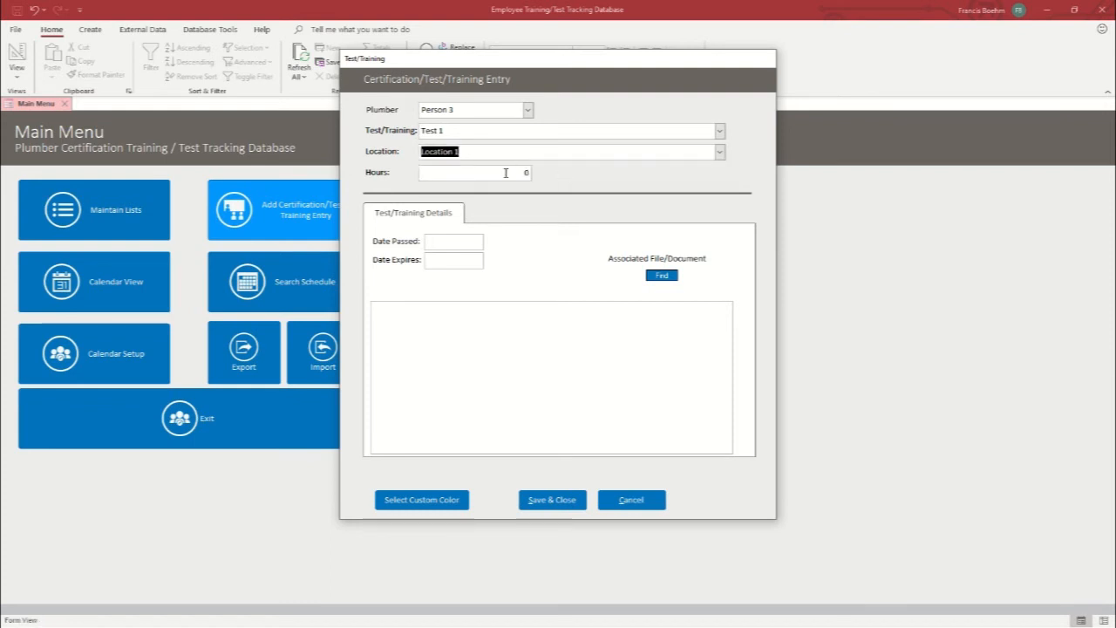
{"action": "key", "text": "Tab"}
{"action": "type", "text": "2"}
Set the Person 3 entry's date passed to 11/21/2019 and its date expires to 12/23/2019
{"action": "left_click", "coordinate": [455, 244]}
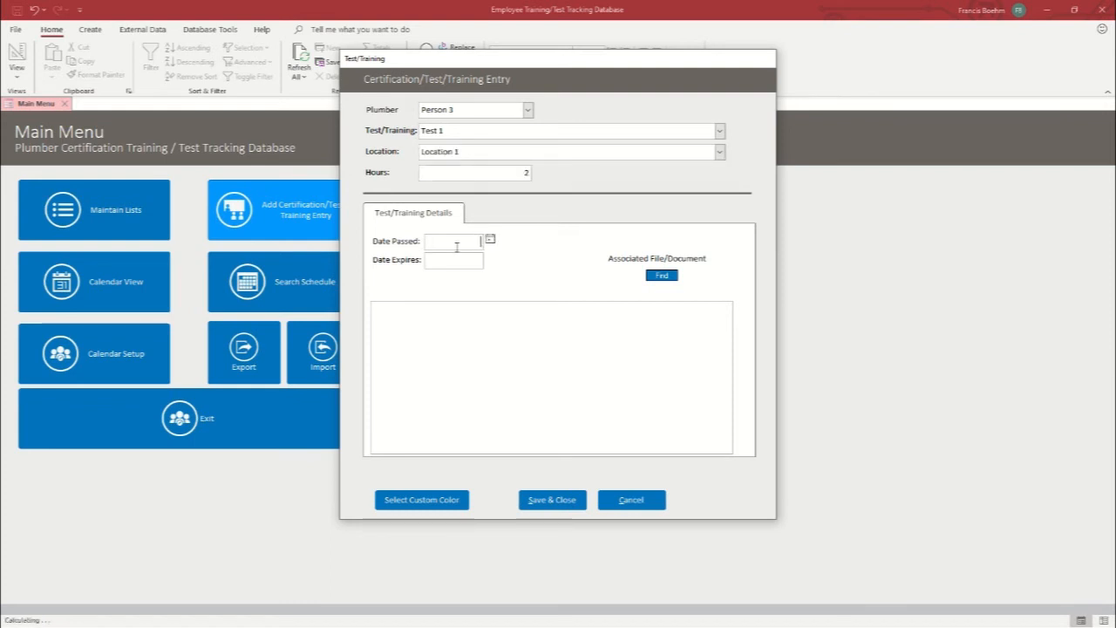
{"action": "left_click", "coordinate": [490, 240]}
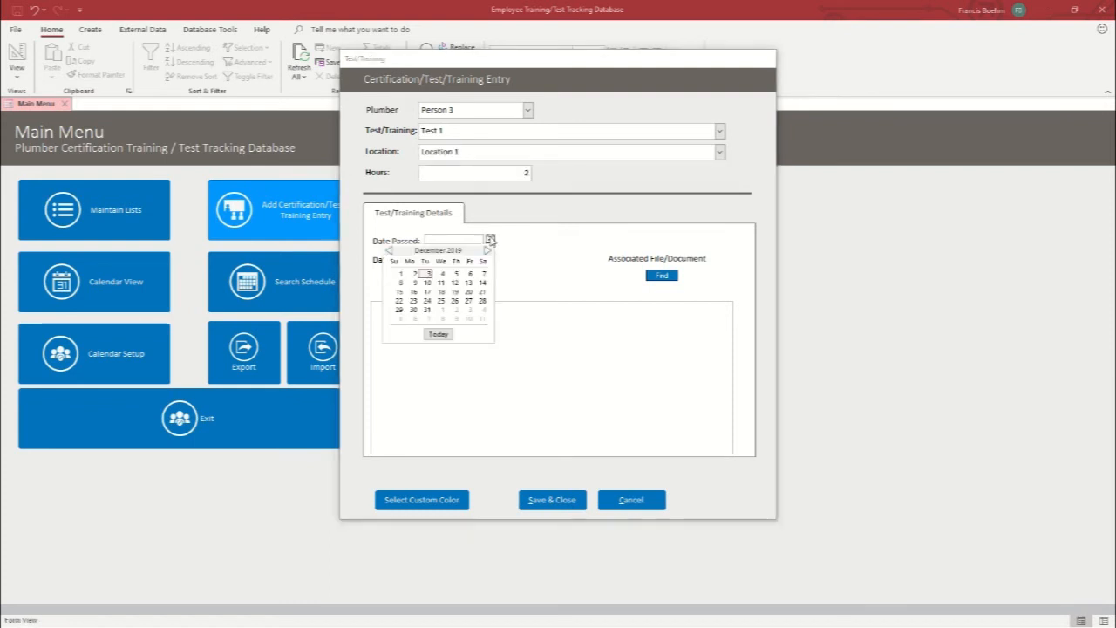
{"action": "left_click", "coordinate": [389, 251]}
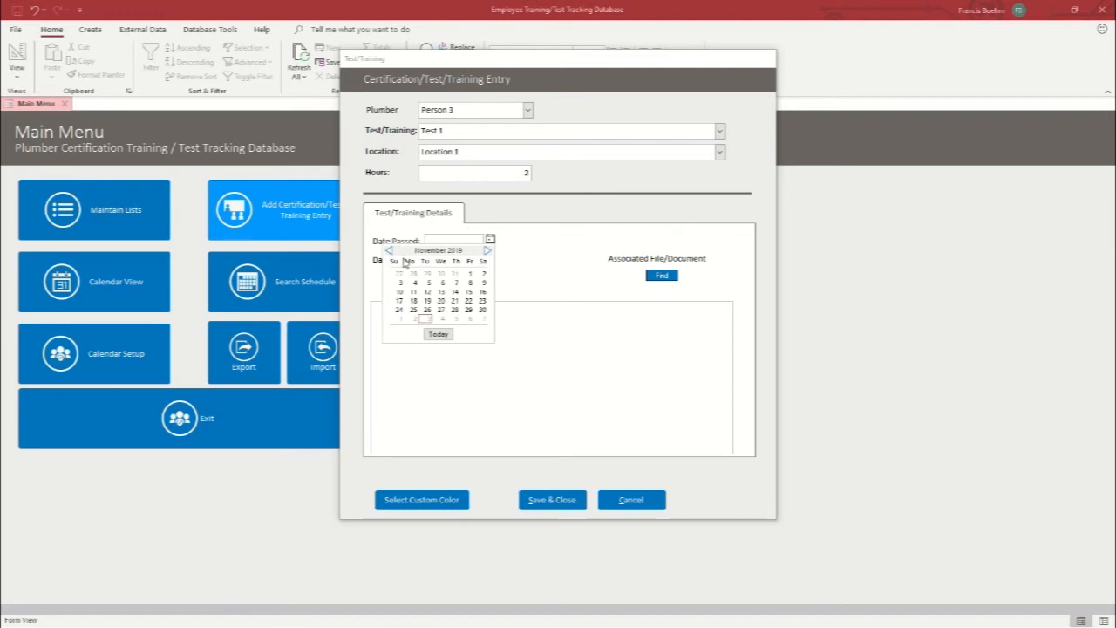
{"action": "left_click", "coordinate": [455, 301]}
{"action": "left_click", "coordinate": [478, 260]}
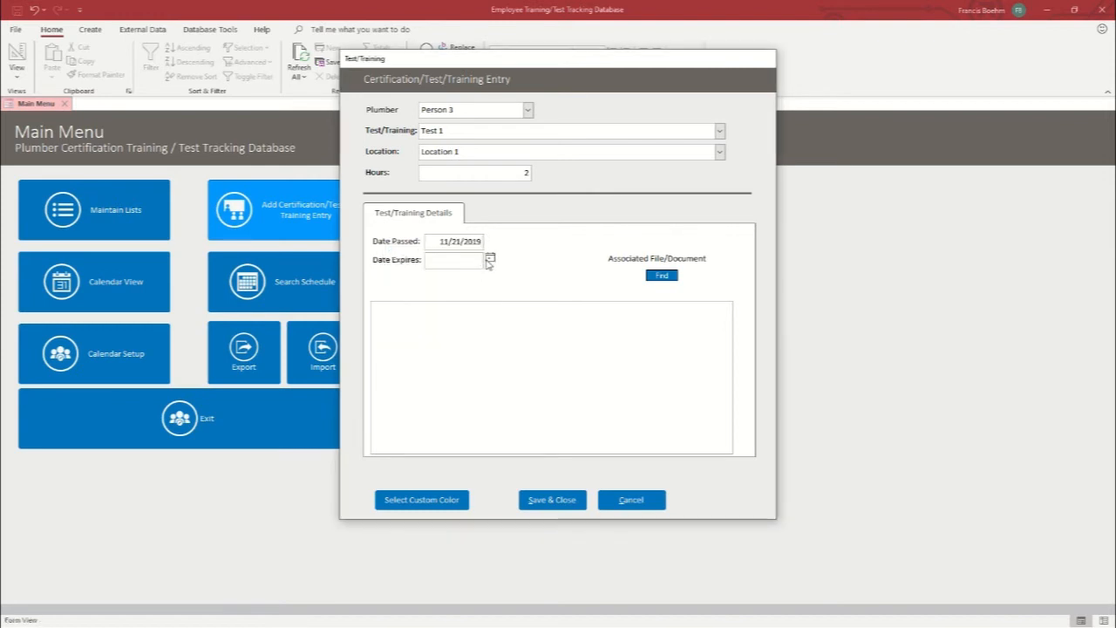
{"action": "left_click", "coordinate": [490, 258]}
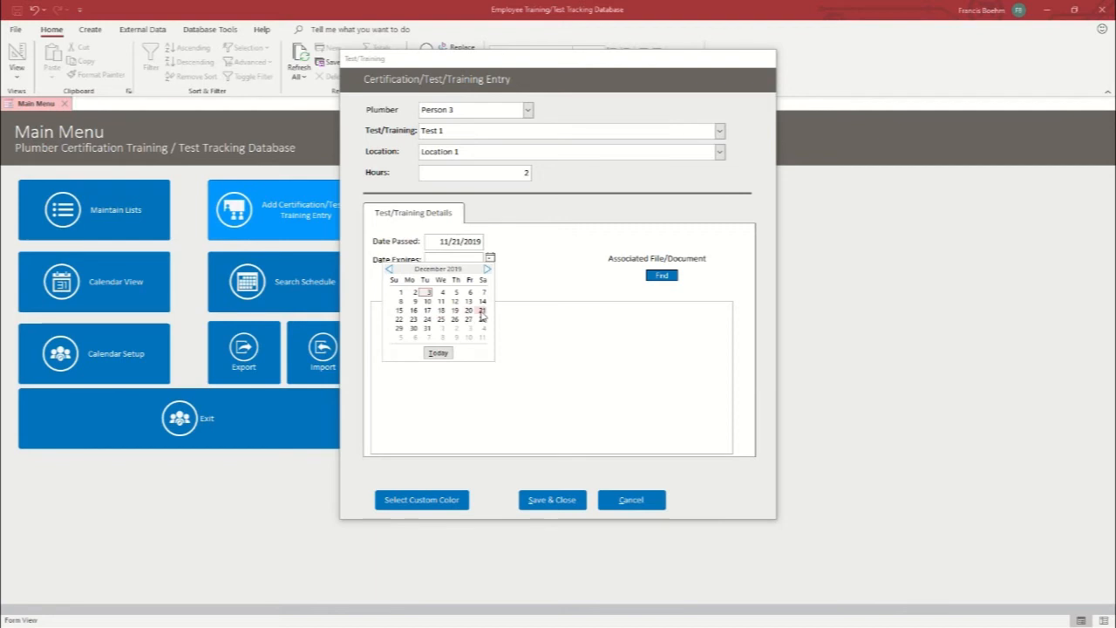
{"action": "left_click", "coordinate": [414, 319]}
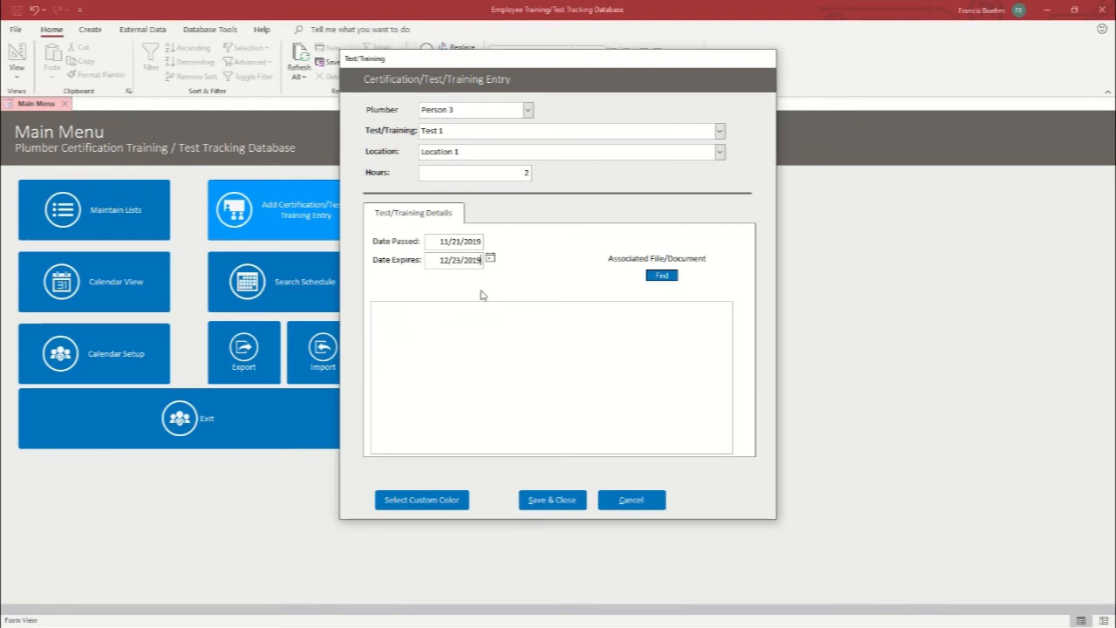
Add the note "Monthly Safety Exam." to the Person 3 entry's details and select the whole note text
{"action": "left_click", "coordinate": [523, 368]}
{"action": "type", "text": "Mont"}
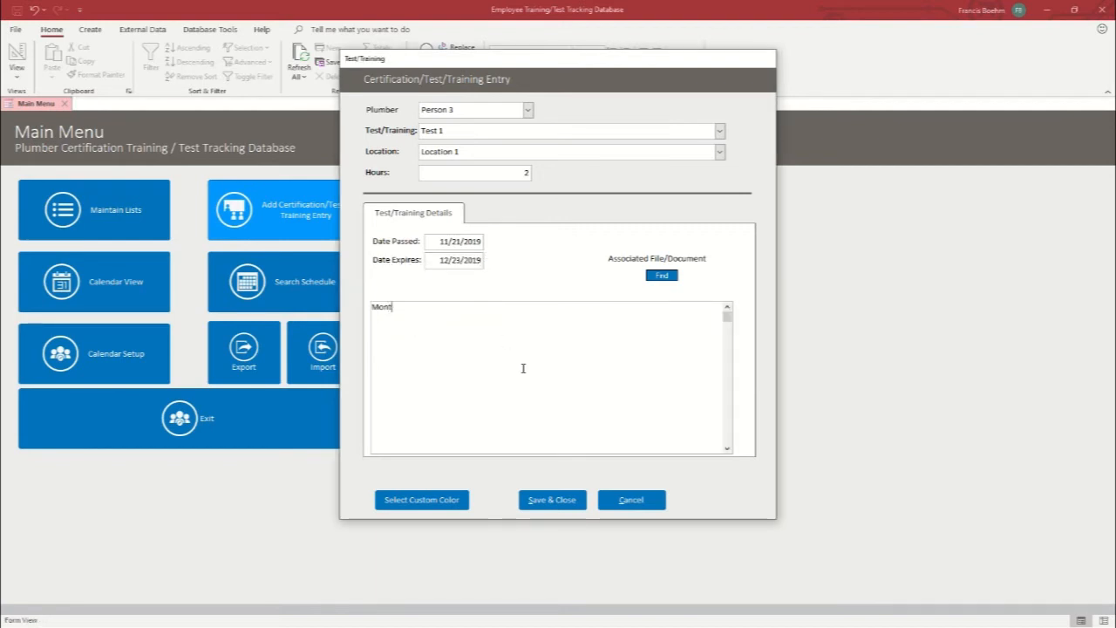
{"action": "type", "text": "hly Safety Exam."}
{"action": "left_click_drag", "start_coordinate": [454, 309], "coordinate": [302, 301]}
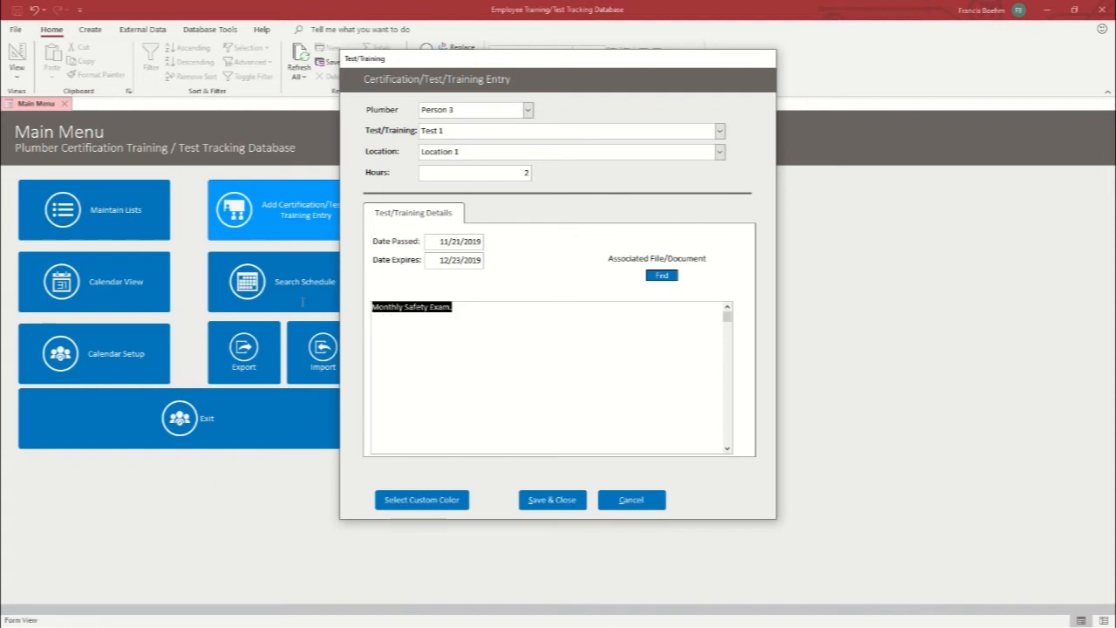
Try Person 4 as the entry's plumber, reselect the plumber, and save the entry
{"action": "left_click", "coordinate": [527, 110]}
{"action": "left_click", "coordinate": [445, 204]}
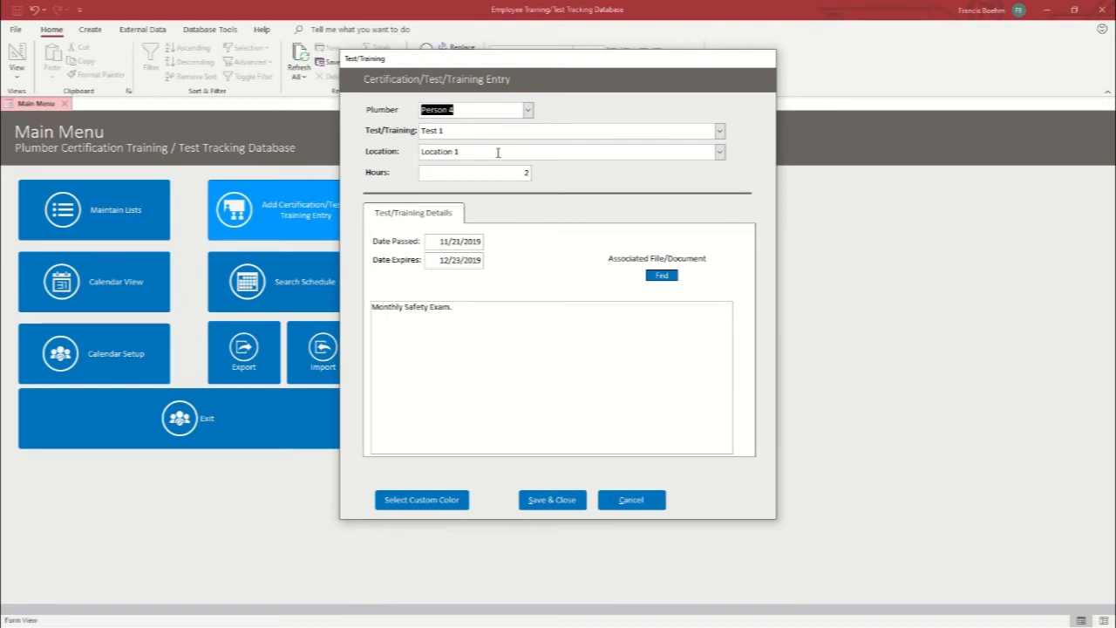
{"action": "left_click", "coordinate": [528, 110]}
{"action": "left_click", "coordinate": [448, 201]}
{"action": "left_click", "coordinate": [532, 499]}
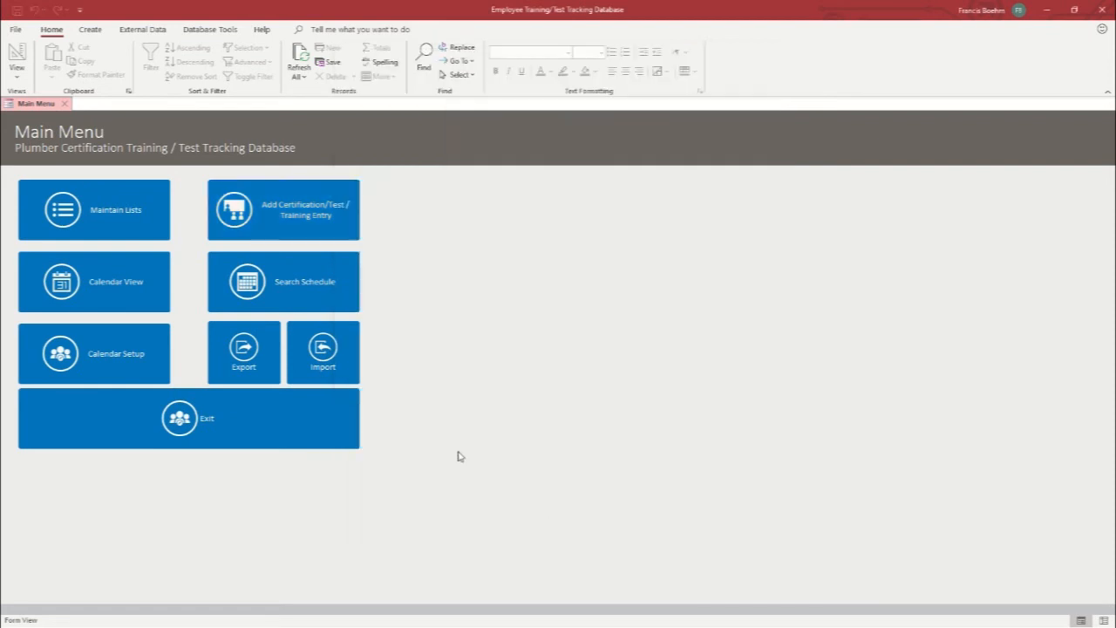
Start a new certification/test/training entry for plumber Person 4 with Test 1, Location 1 and 2 hours
{"action": "left_click", "coordinate": [291, 236]}
{"action": "left_click", "coordinate": [529, 110]}
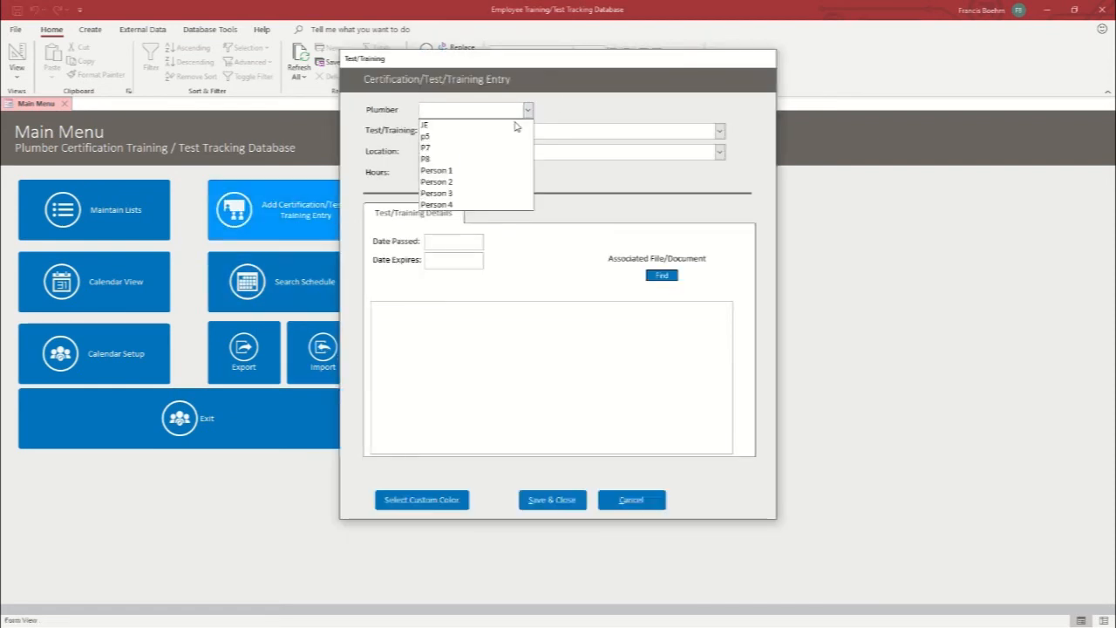
{"action": "left_click", "coordinate": [514, 207]}
{"action": "left_click", "coordinate": [700, 131]}
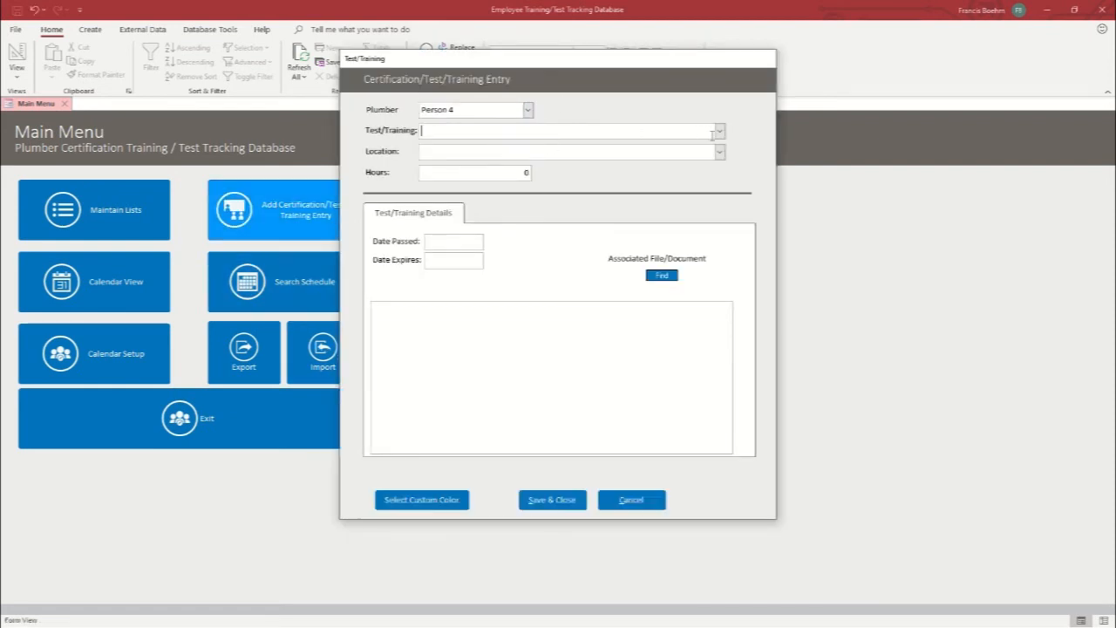
{"action": "left_click", "coordinate": [720, 131]}
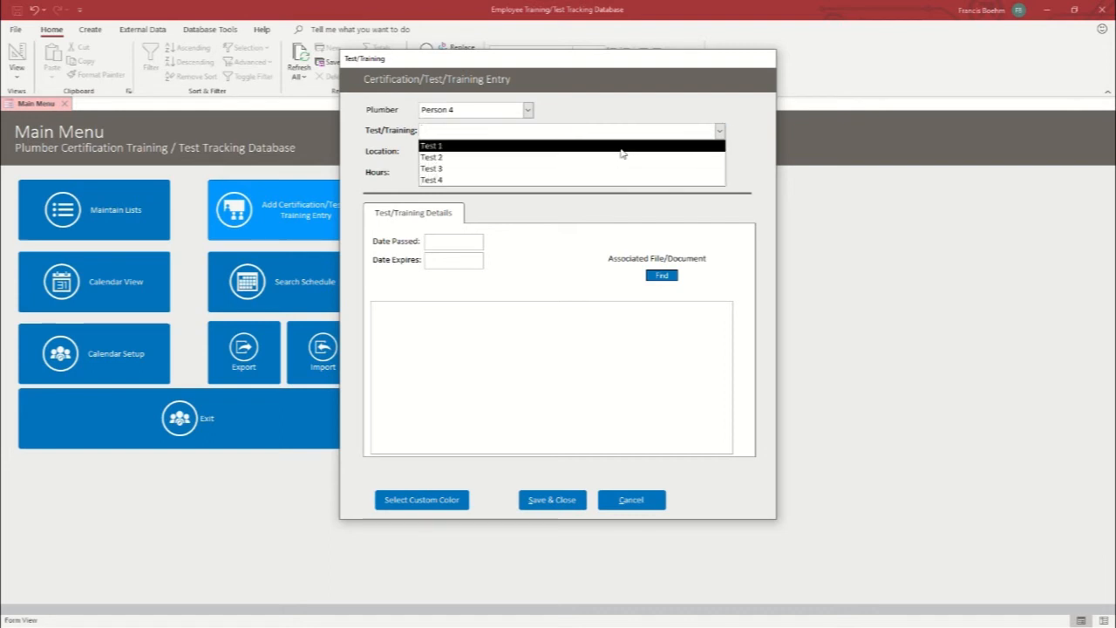
{"action": "left_click", "coordinate": [622, 146]}
{"action": "left_click", "coordinate": [720, 152]}
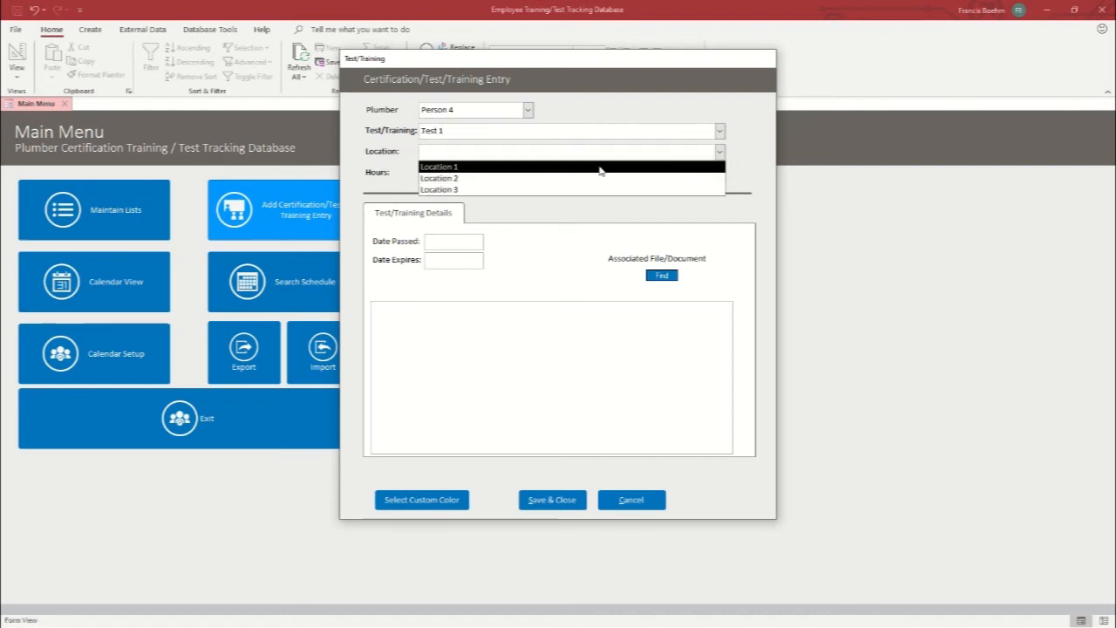
{"action": "left_click", "coordinate": [600, 167]}
{"action": "left_click", "coordinate": [526, 172]}
{"action": "type", "text": "2"}
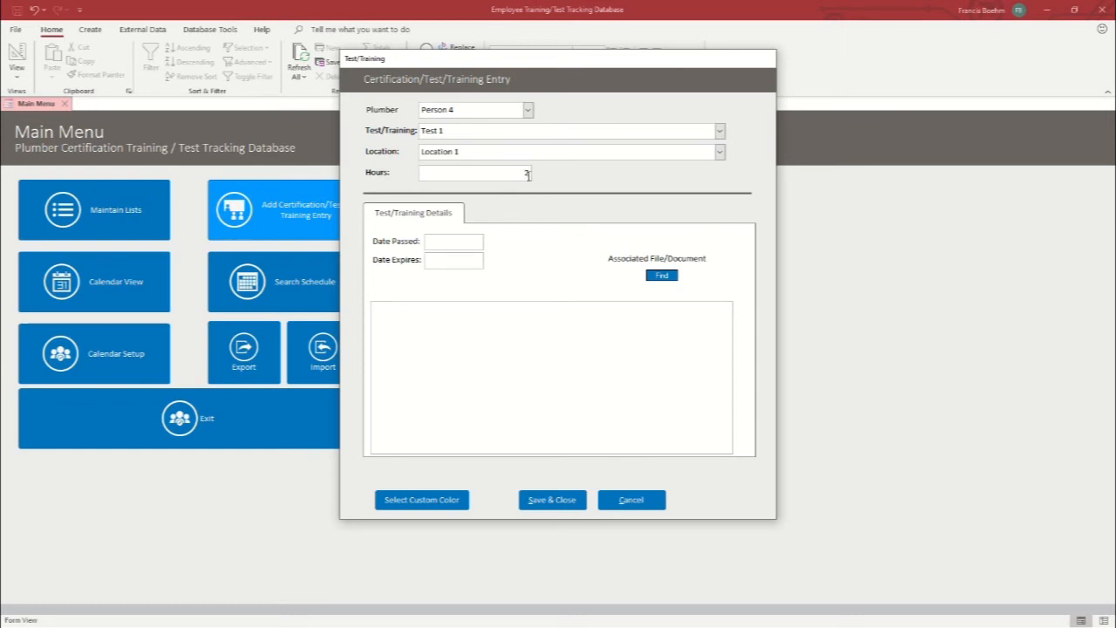
Set the Person 4 entry's date passed to 11/11/2019 and its date expires to 12/11/2019
{"action": "left_click", "coordinate": [446, 242]}
{"action": "left_click", "coordinate": [490, 240]}
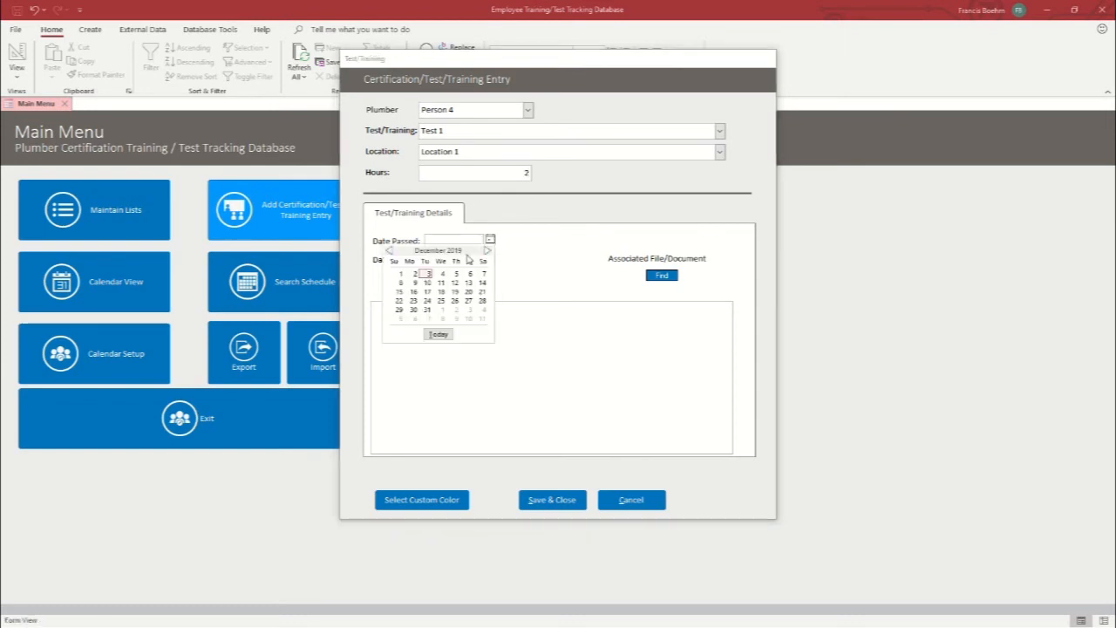
{"action": "left_click", "coordinate": [389, 251]}
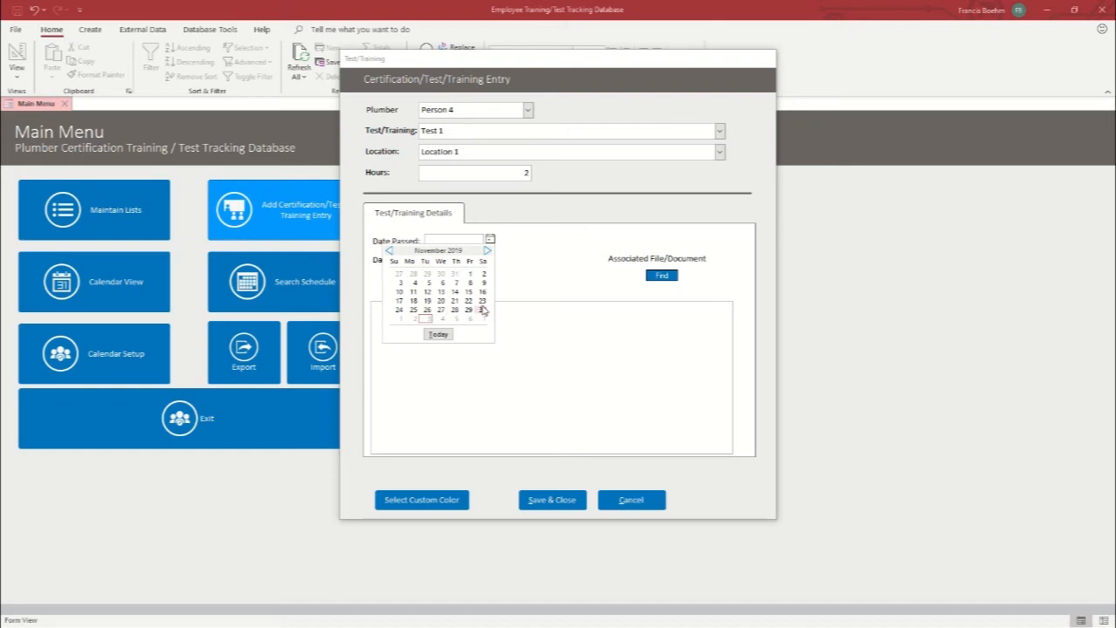
{"action": "left_click", "coordinate": [414, 293]}
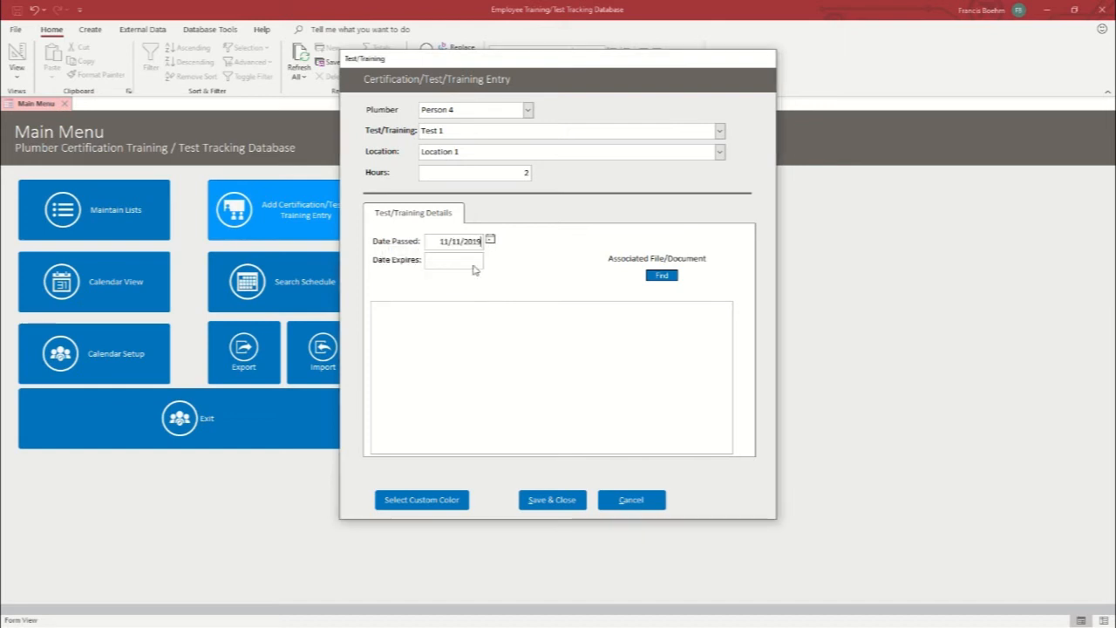
{"action": "left_click", "coordinate": [490, 260]}
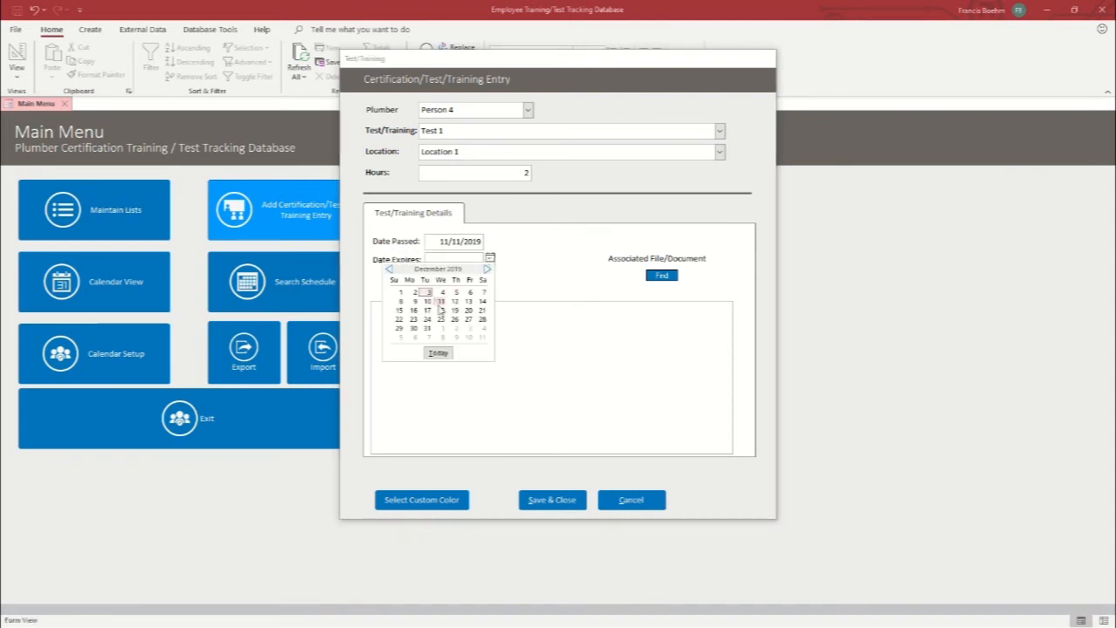
{"action": "left_click", "coordinate": [441, 303]}
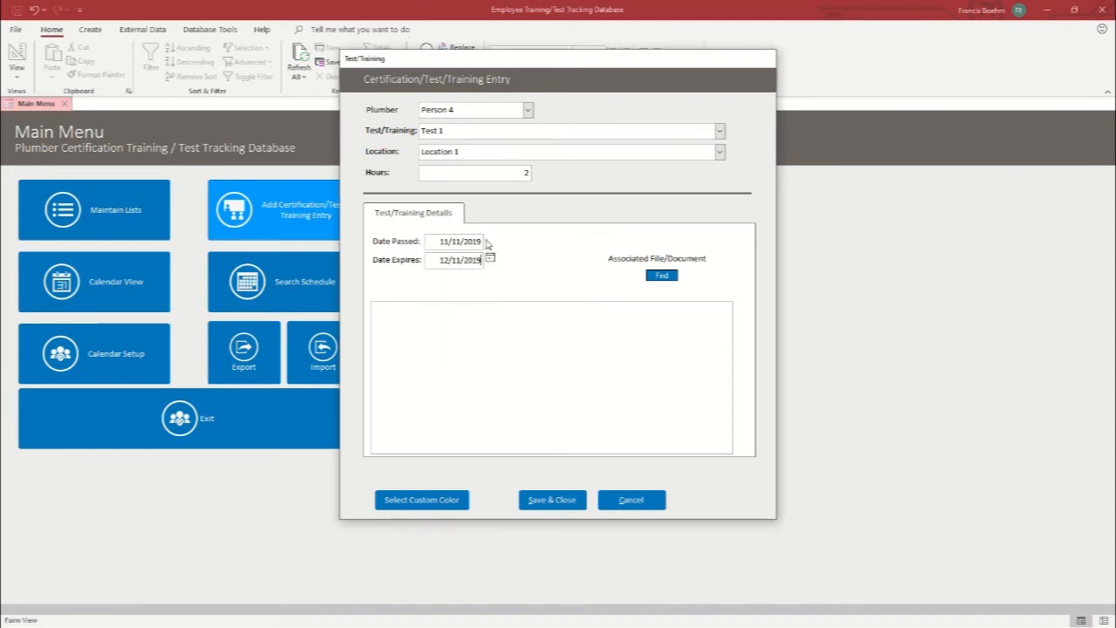
Add the note "Monthly Safety Exam." to the Person 4 entry's details and save the entry
{"action": "left_click", "coordinate": [476, 310]}
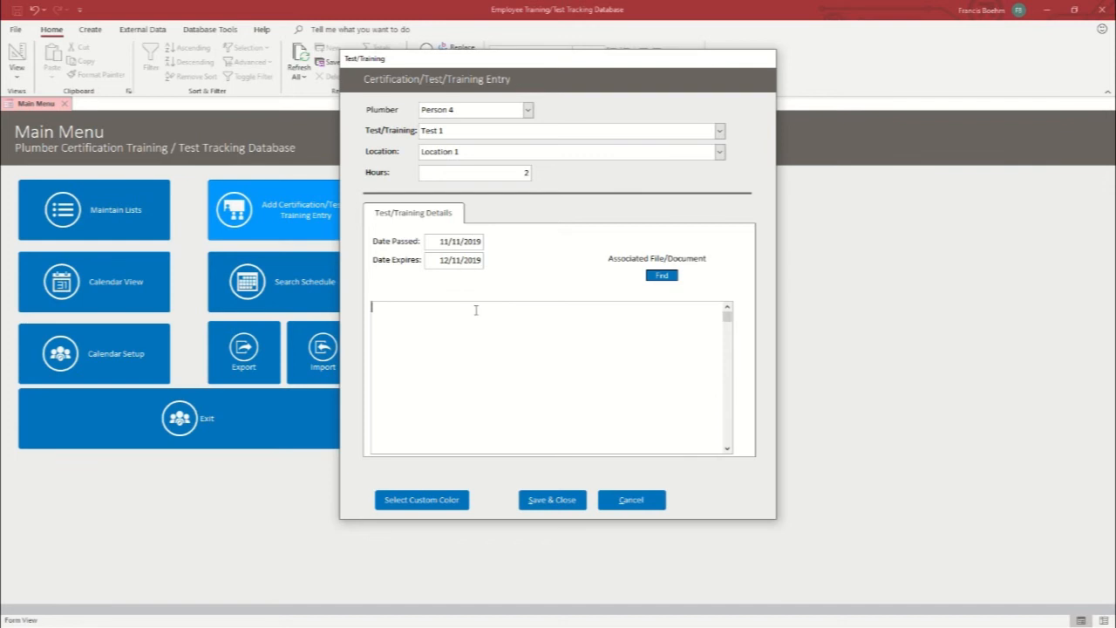
{"action": "type", "text": "Monthly Safety Exam."}
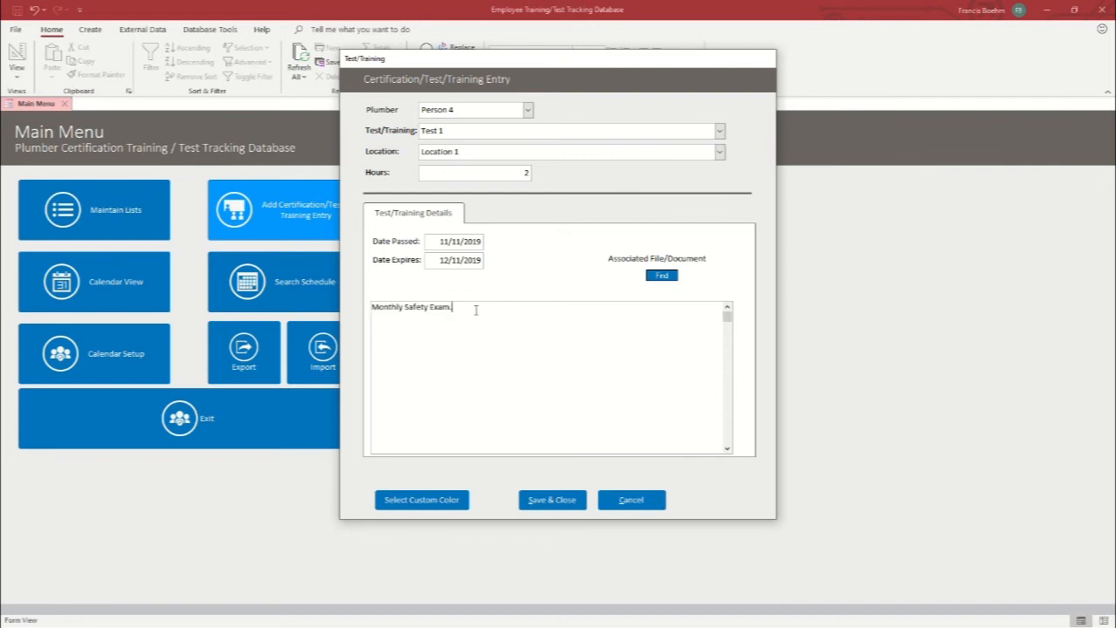
{"action": "left_click", "coordinate": [542, 503]}
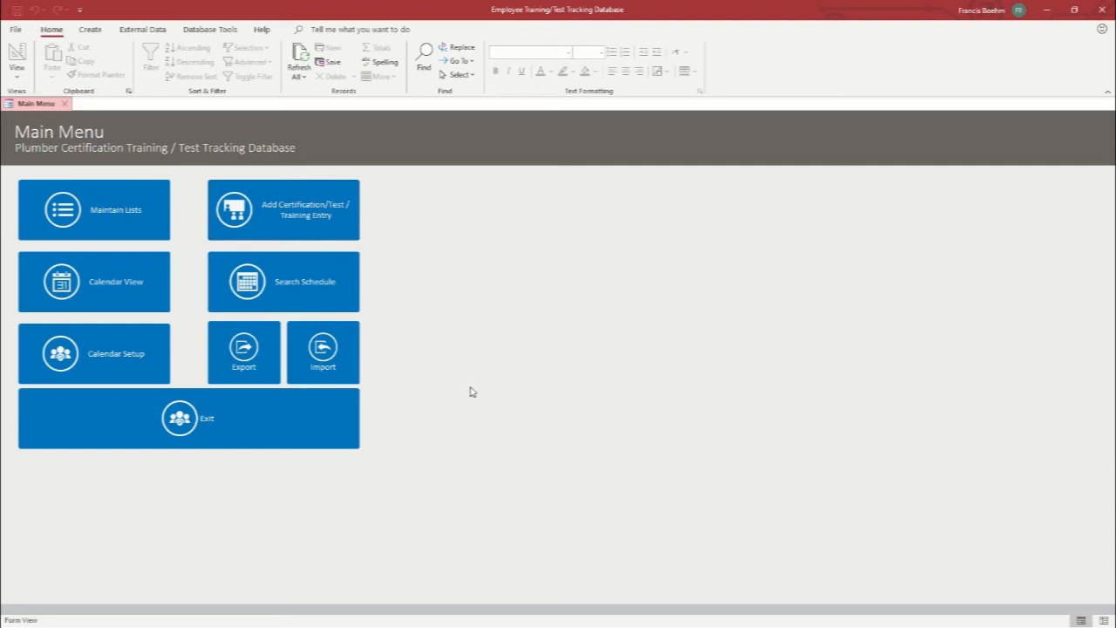
Open the calendar, look through the day schedule, and switch to the month view to review the December 2019 entries
{"action": "left_click", "coordinate": [113, 284]}
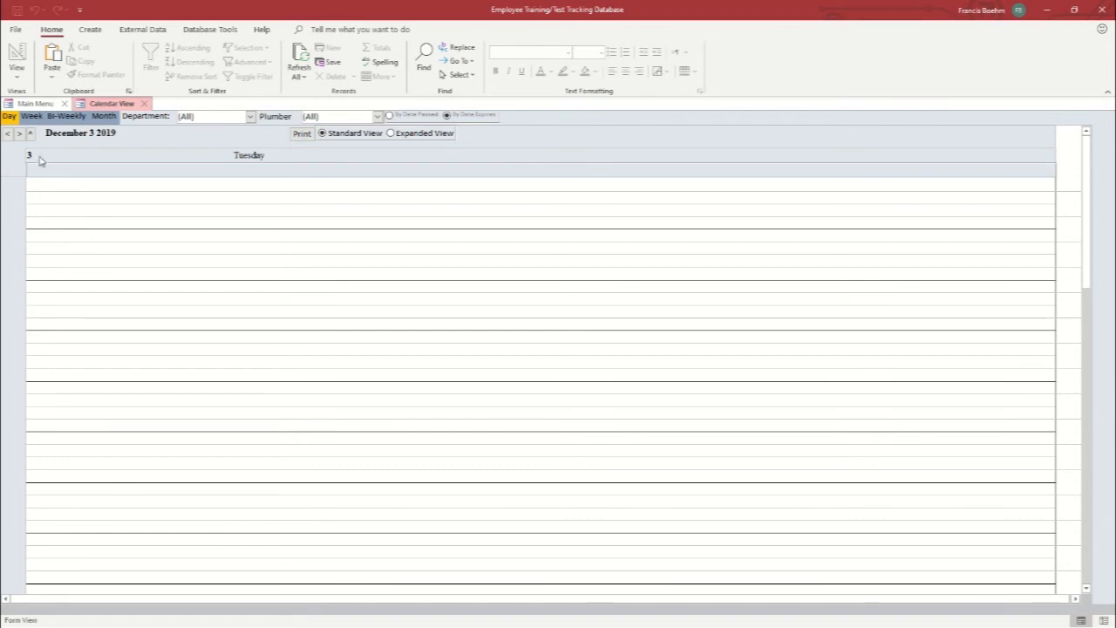
{"action": "scroll", "coordinate": [174, 340], "scroll_direction": "down", "scroll_amount": 5}
{"action": "scroll", "coordinate": [223, 402], "scroll_direction": "up", "scroll_amount": 3}
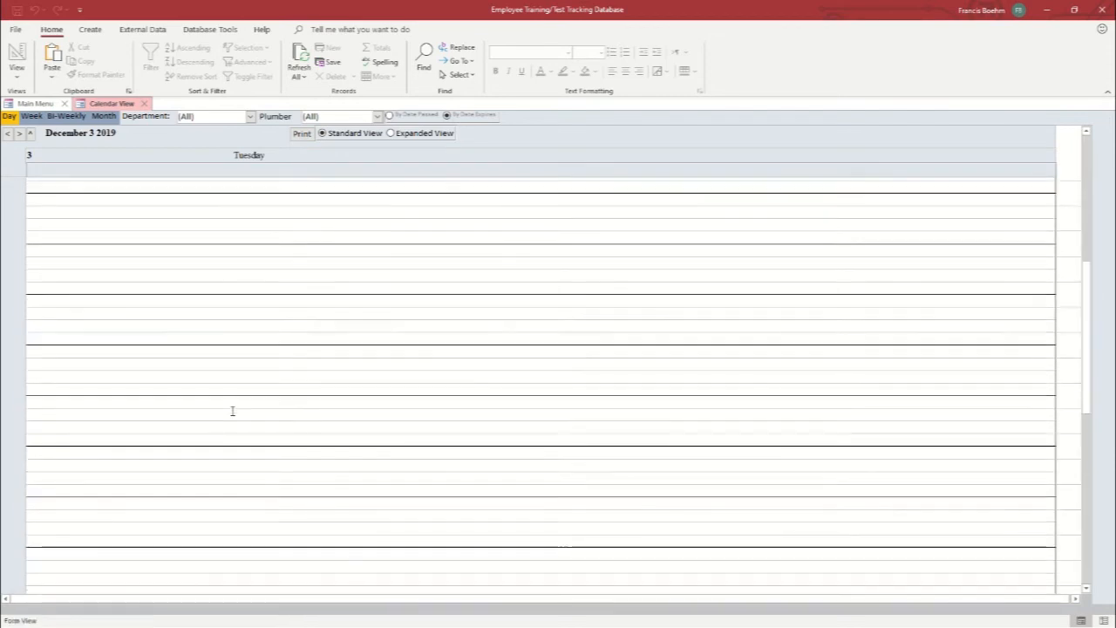
{"action": "left_click", "coordinate": [104, 116]}
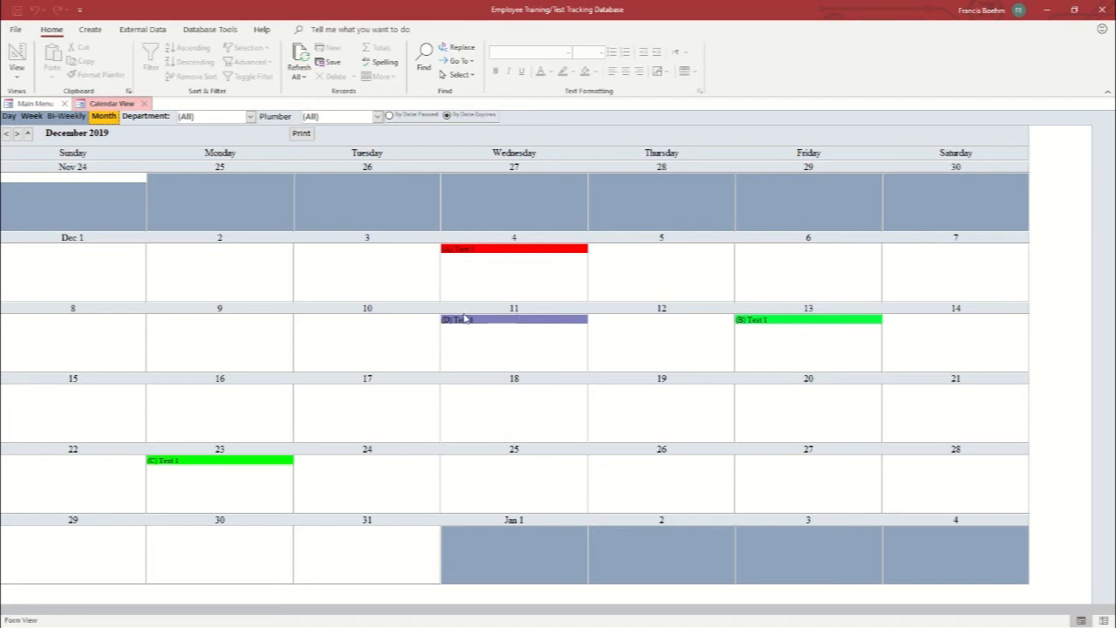
In the calendar setup, set the first day of the week to Monday and the week type to Show work week
{"action": "left_click", "coordinate": [33, 104]}
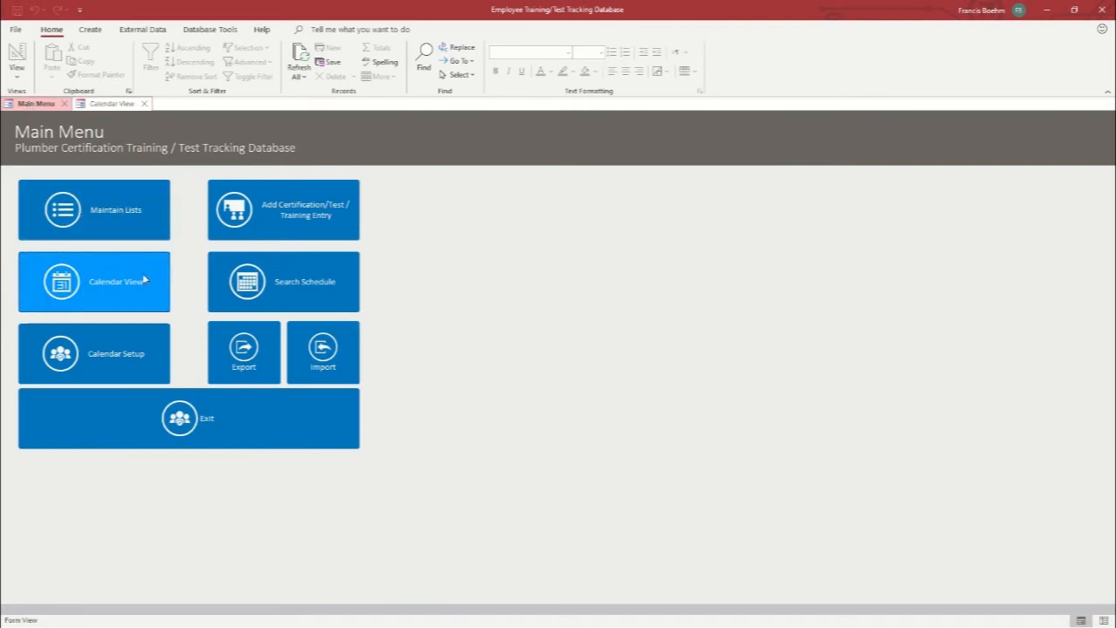
{"action": "left_click", "coordinate": [132, 360]}
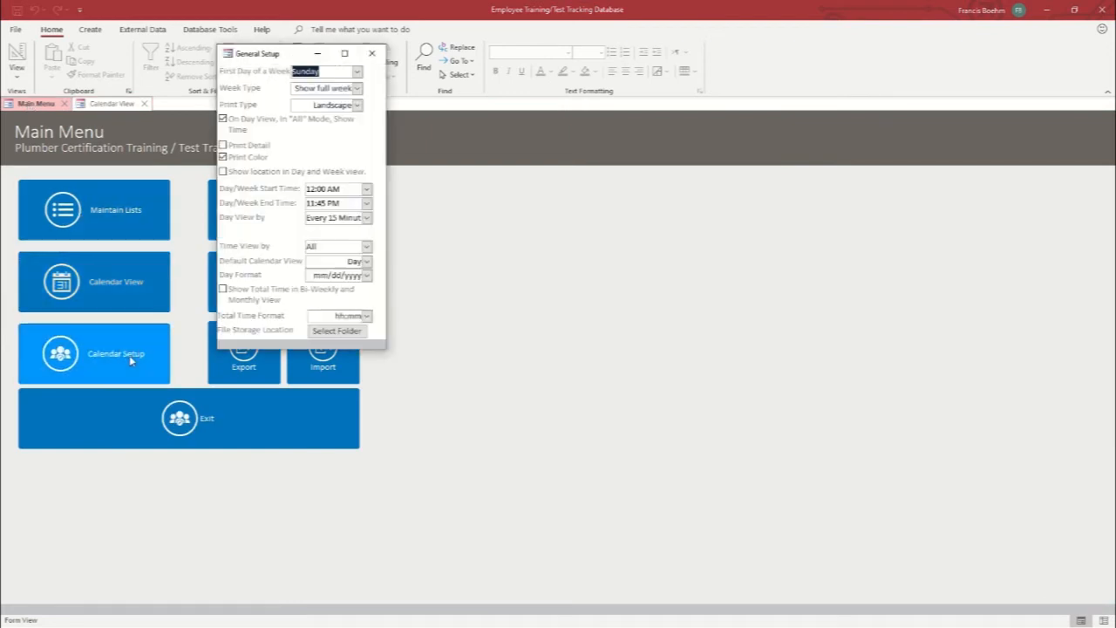
{"action": "left_click", "coordinate": [357, 71]}
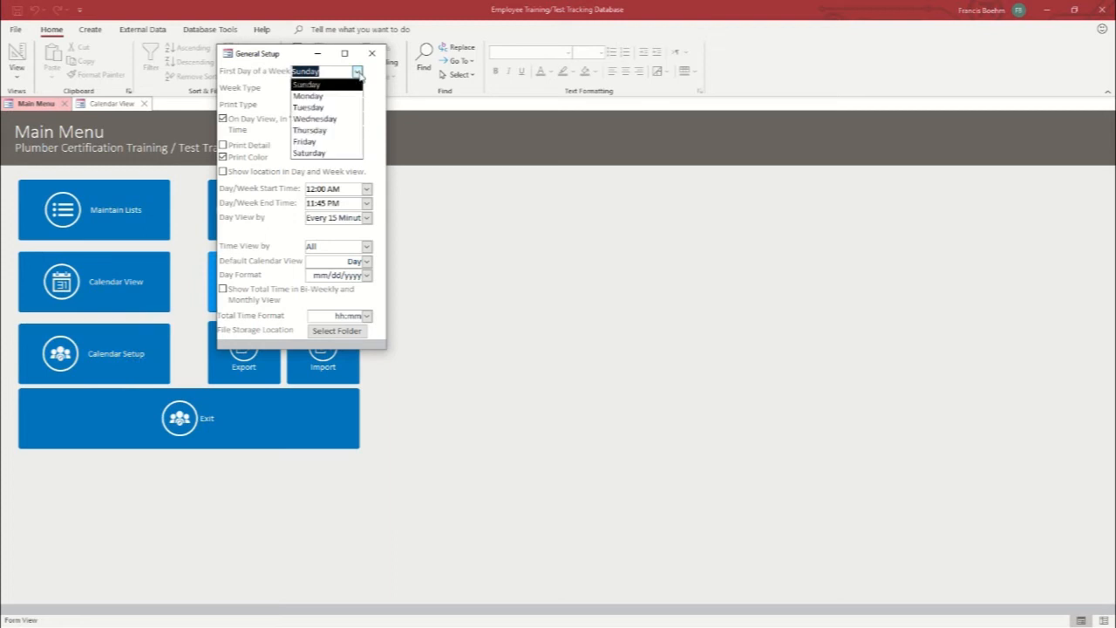
{"action": "left_click", "coordinate": [322, 96]}
{"action": "left_click", "coordinate": [357, 88]}
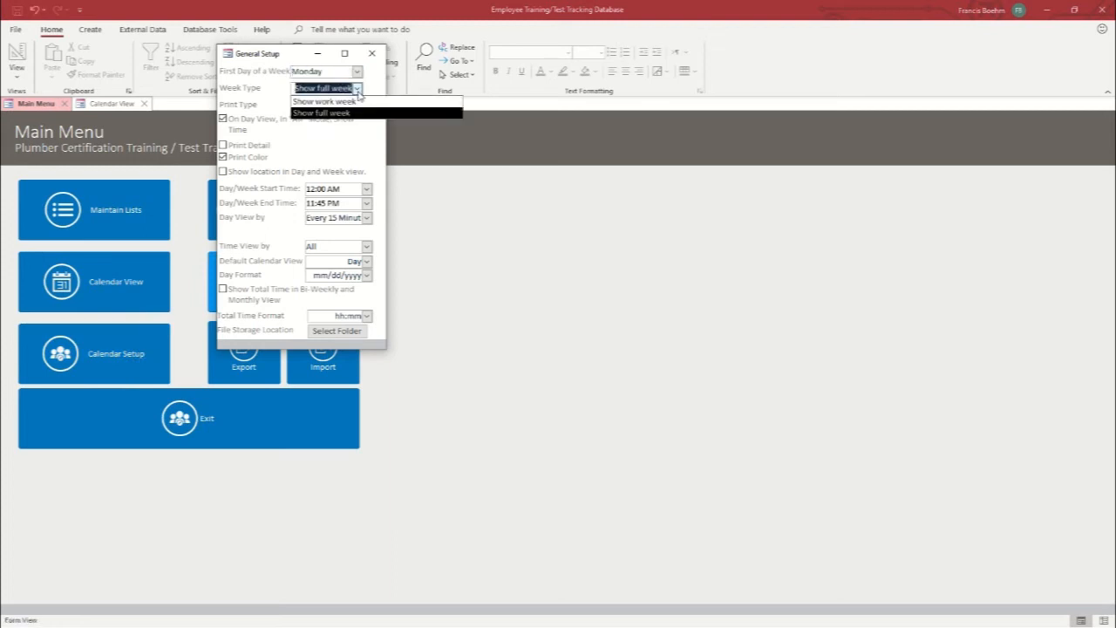
{"action": "left_click", "coordinate": [347, 103]}
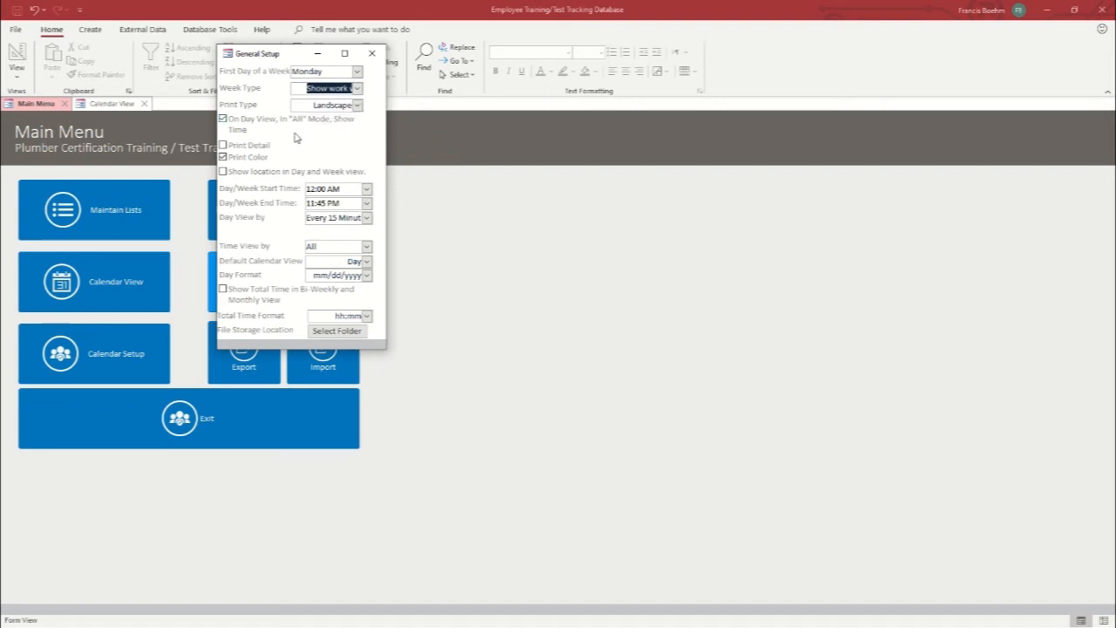
Set the calendar's day/week start time to 08:00 AM
{"action": "left_click", "coordinate": [366, 189]}
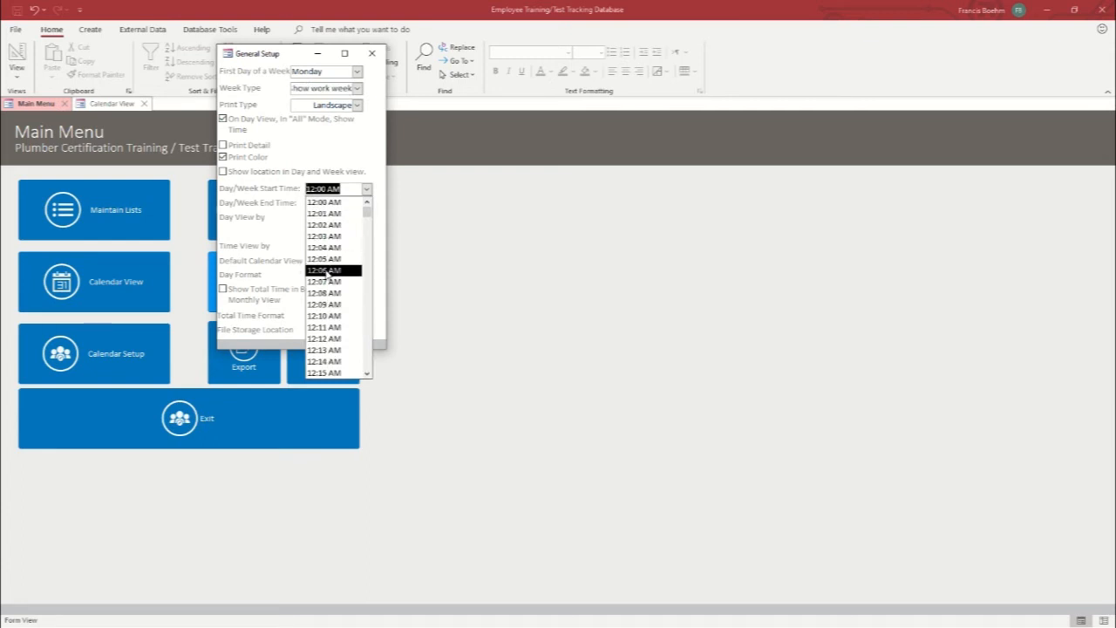
{"action": "left_click_drag", "start_coordinate": [366, 211], "coordinate": [354, 337]}
{"action": "left_click_drag", "start_coordinate": [368, 293], "coordinate": [369, 349]}
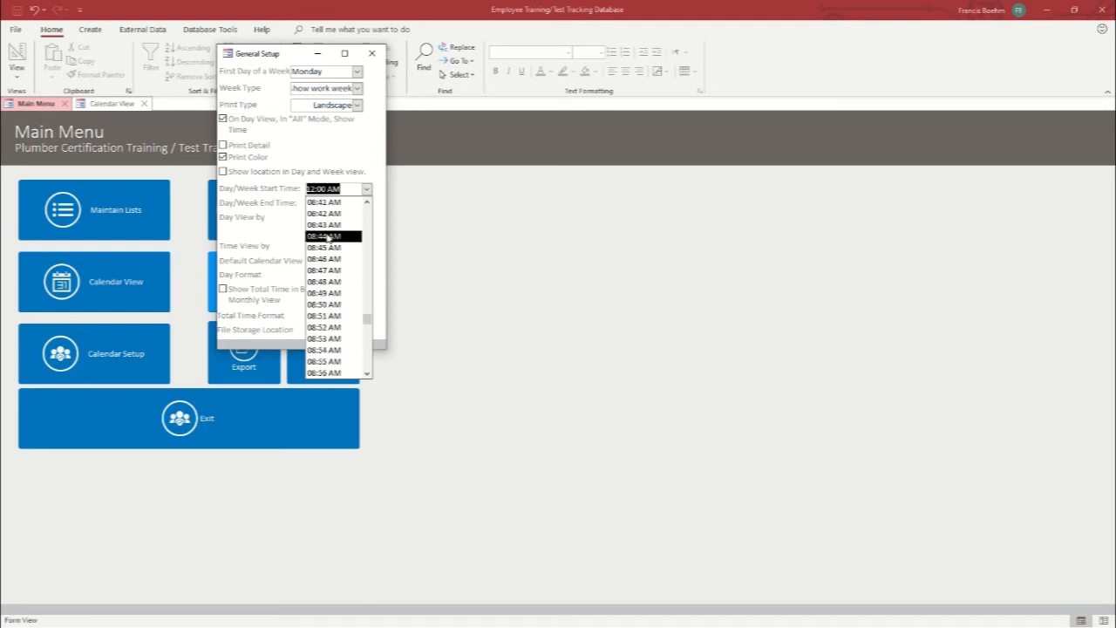
{"action": "scroll", "coordinate": [330, 277], "scroll_direction": "up", "scroll_amount": 6}
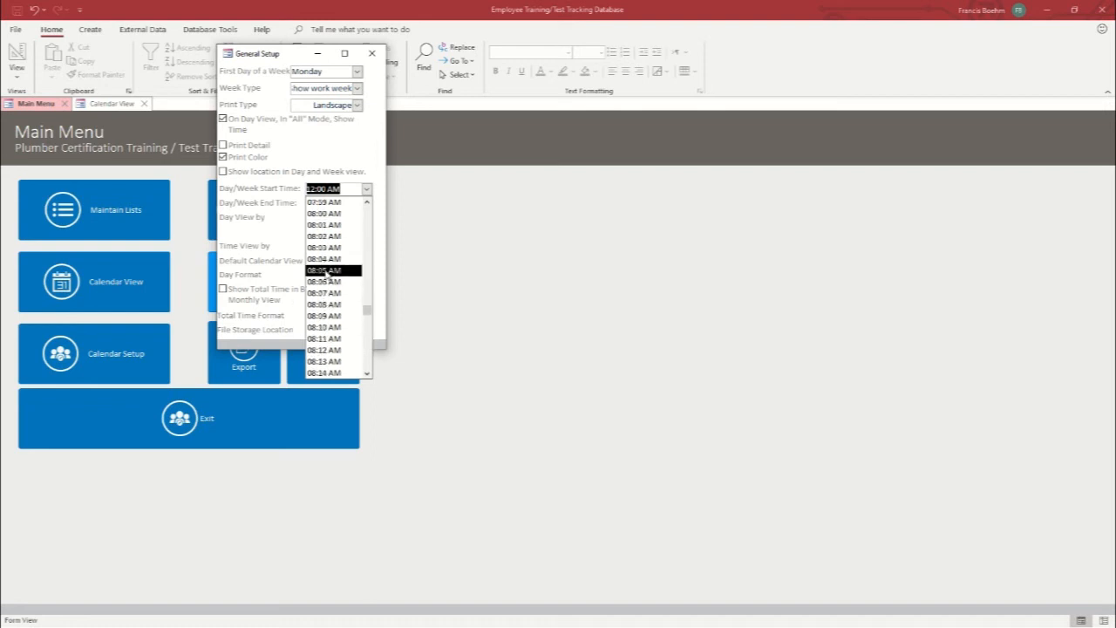
{"action": "scroll", "coordinate": [324, 262], "scroll_direction": "up", "scroll_amount": 7}
{"action": "left_click", "coordinate": [318, 215]}
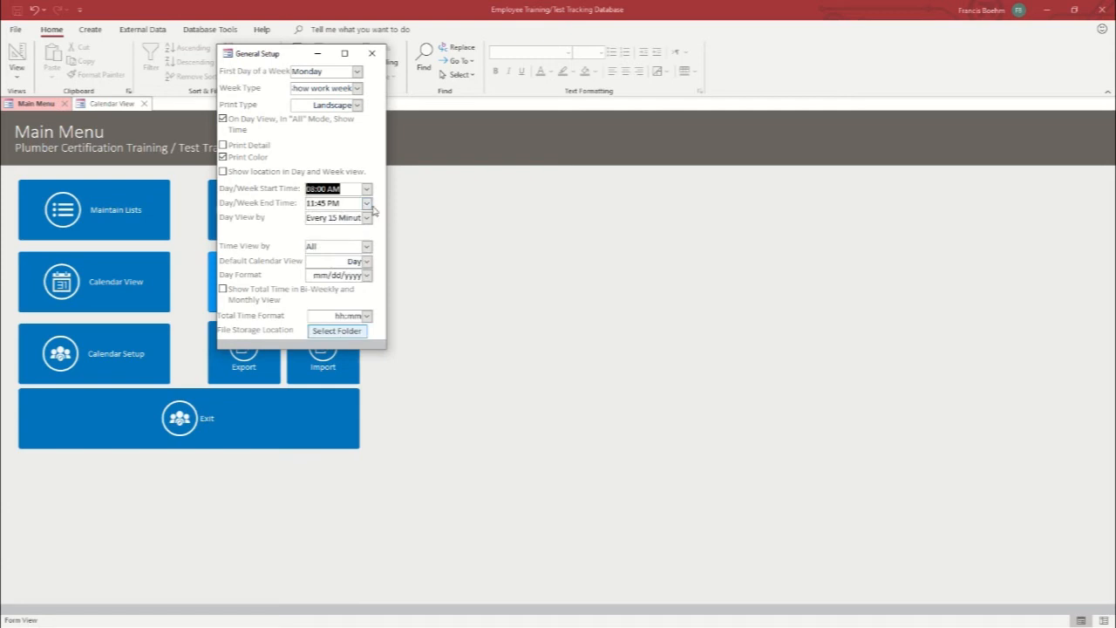
Set the day/week end time to 05:00 PM and the day view to every 30 minutes, and close the calendar setup
{"action": "left_click", "coordinate": [367, 202]}
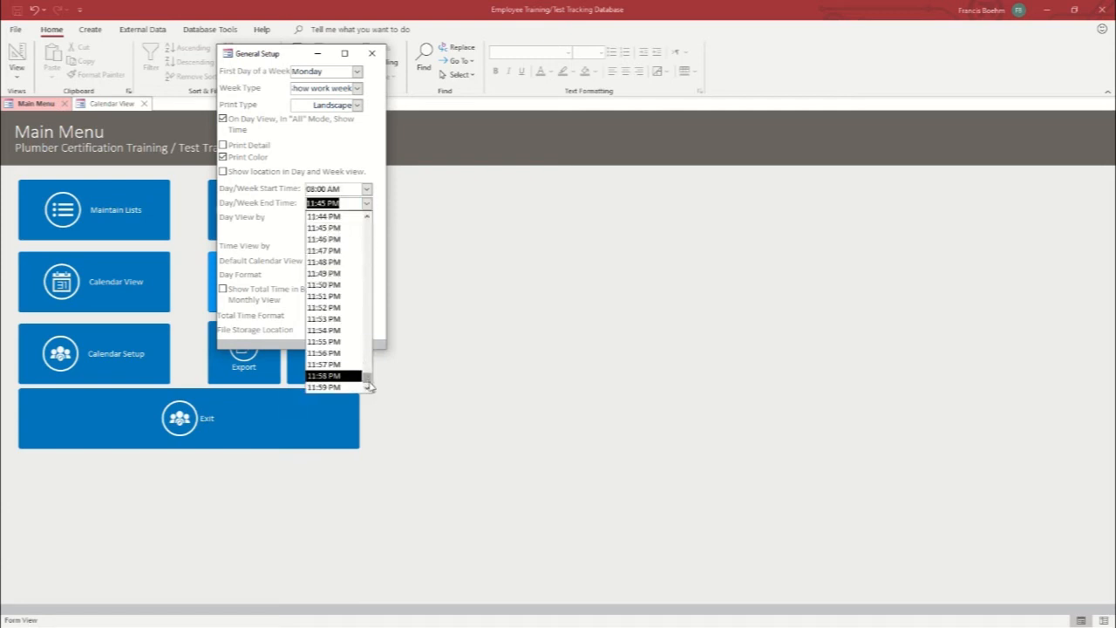
{"action": "left_click_drag", "start_coordinate": [368, 385], "coordinate": [367, 342]}
{"action": "left_click", "coordinate": [325, 365]}
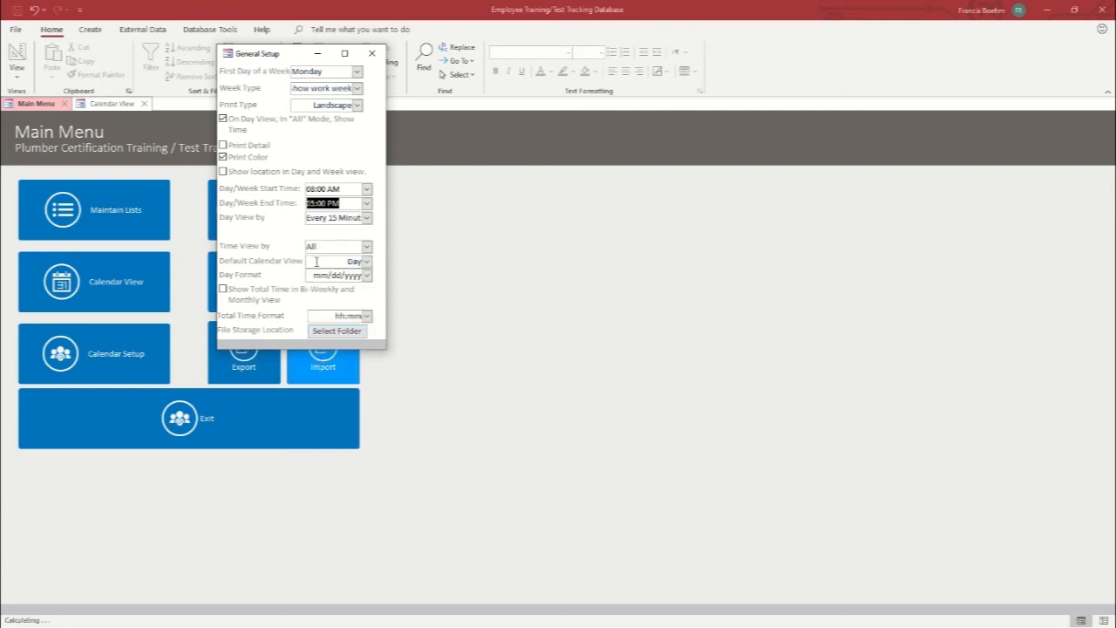
{"action": "left_click", "coordinate": [363, 219]}
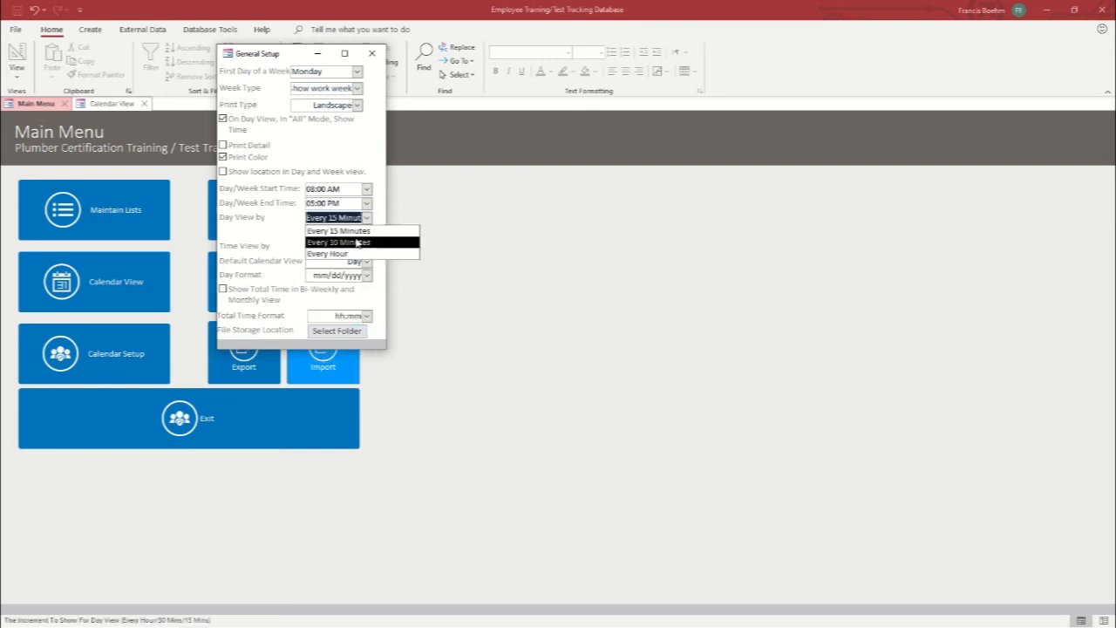
{"action": "left_click", "coordinate": [359, 241]}
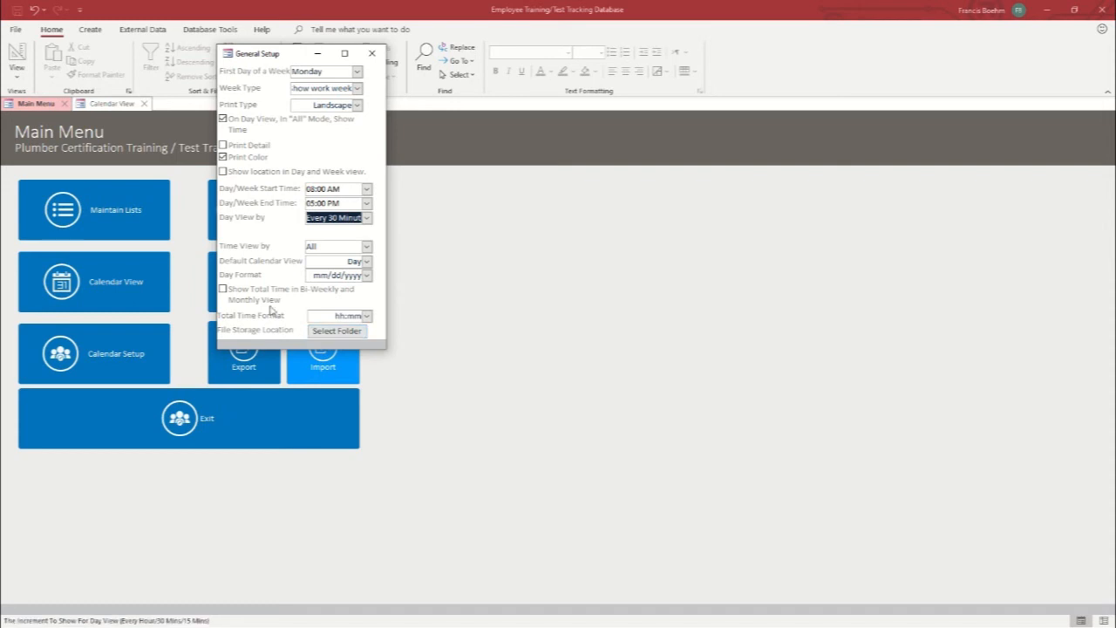
{"action": "left_click", "coordinate": [371, 53]}
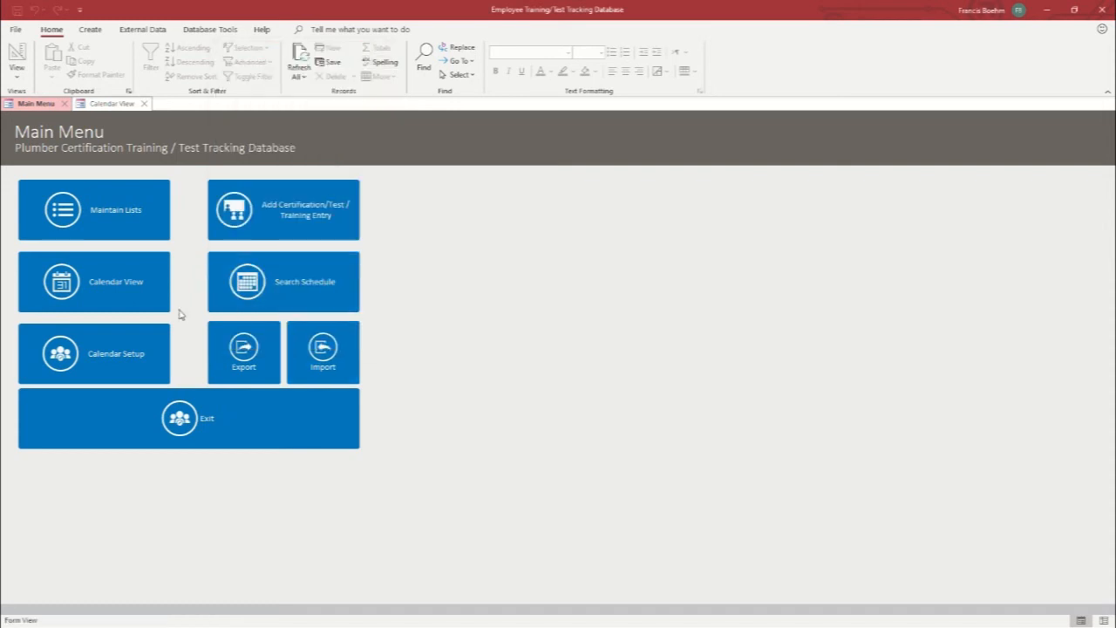
Reopen the calendar in week view and look over the December 2 to 6 work week
{"action": "left_click", "coordinate": [129, 304]}
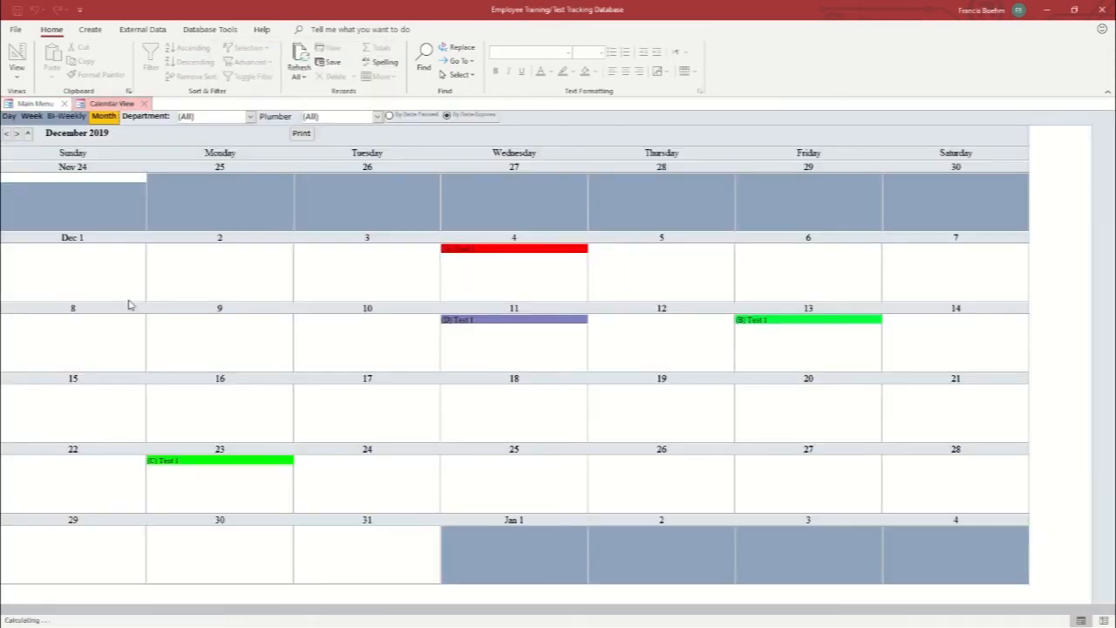
{"action": "left_click", "coordinate": [31, 116]}
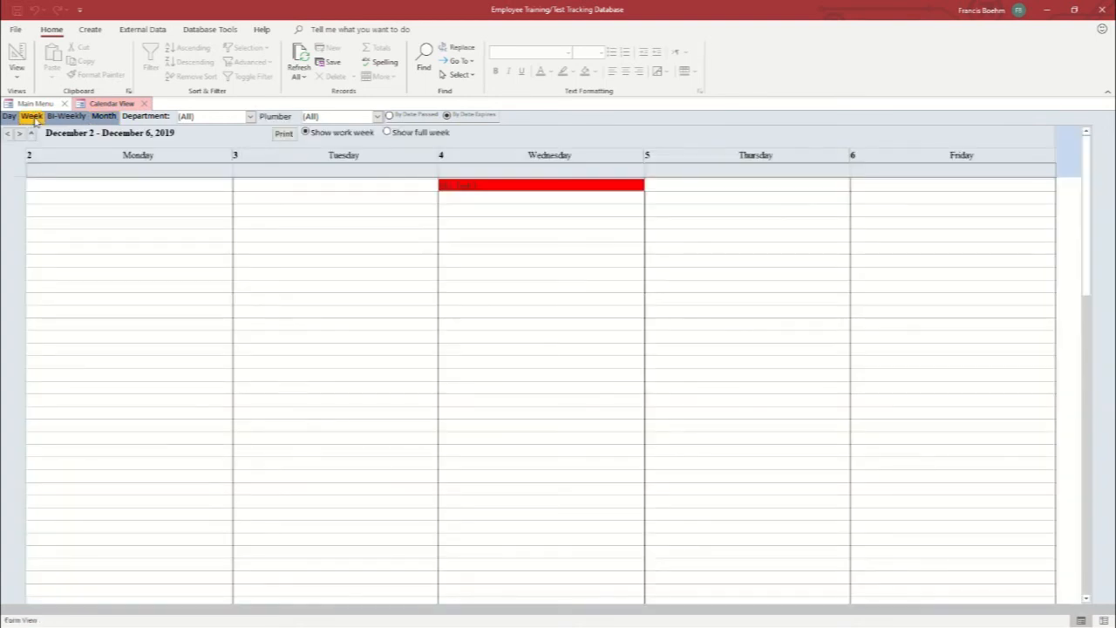
{"action": "scroll", "coordinate": [179, 313], "scroll_direction": "down", "scroll_amount": 5}
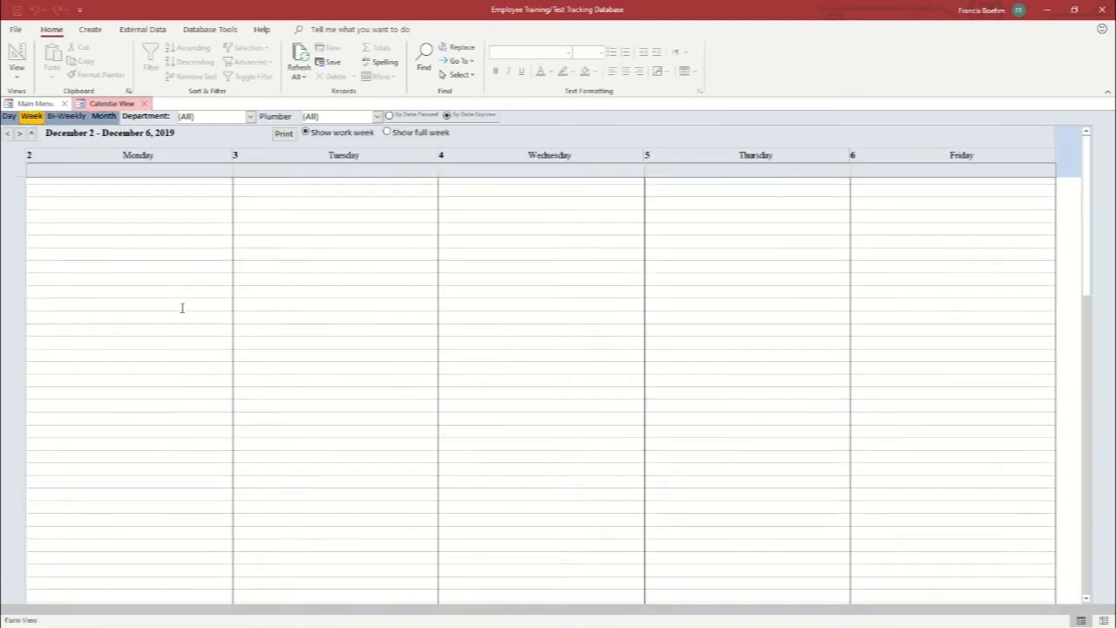
{"action": "scroll", "coordinate": [178, 333], "scroll_direction": "up", "scroll_amount": 5}
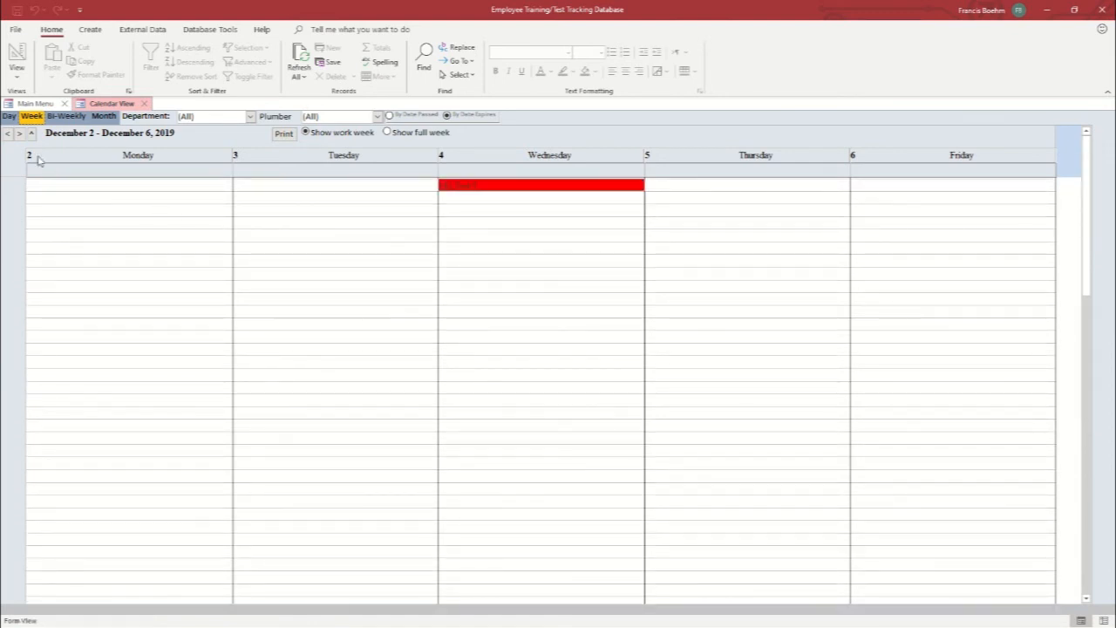
Browse the calendar's following work weeks, return to the week of December 2, and close the calendar
{"action": "left_click", "coordinate": [18, 136]}
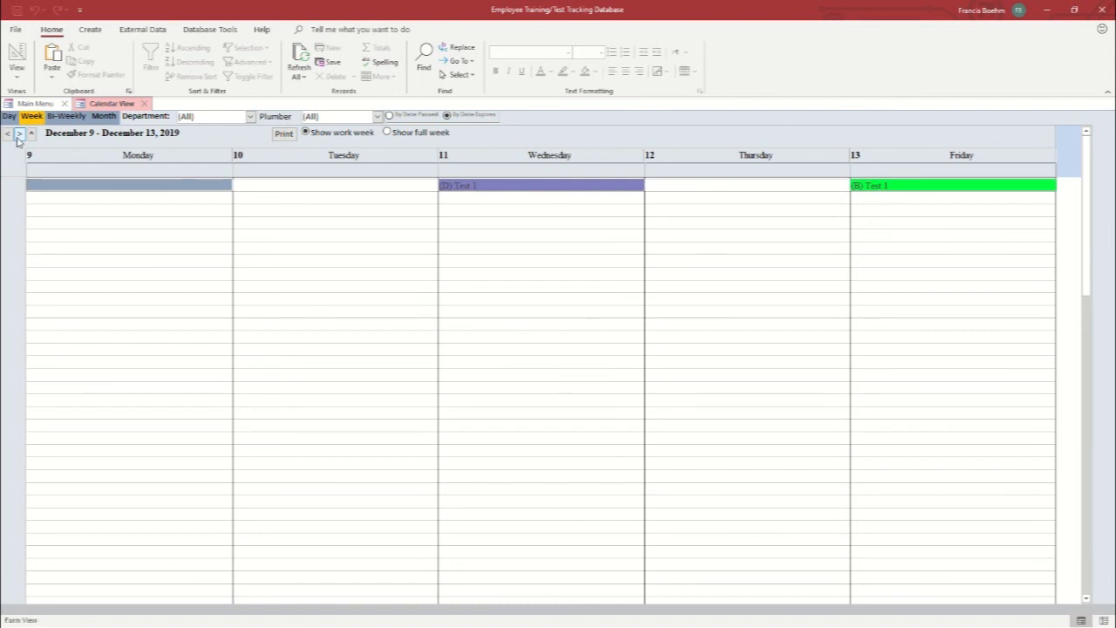
{"action": "left_click", "coordinate": [19, 136]}
{"action": "left_click", "coordinate": [18, 135]}
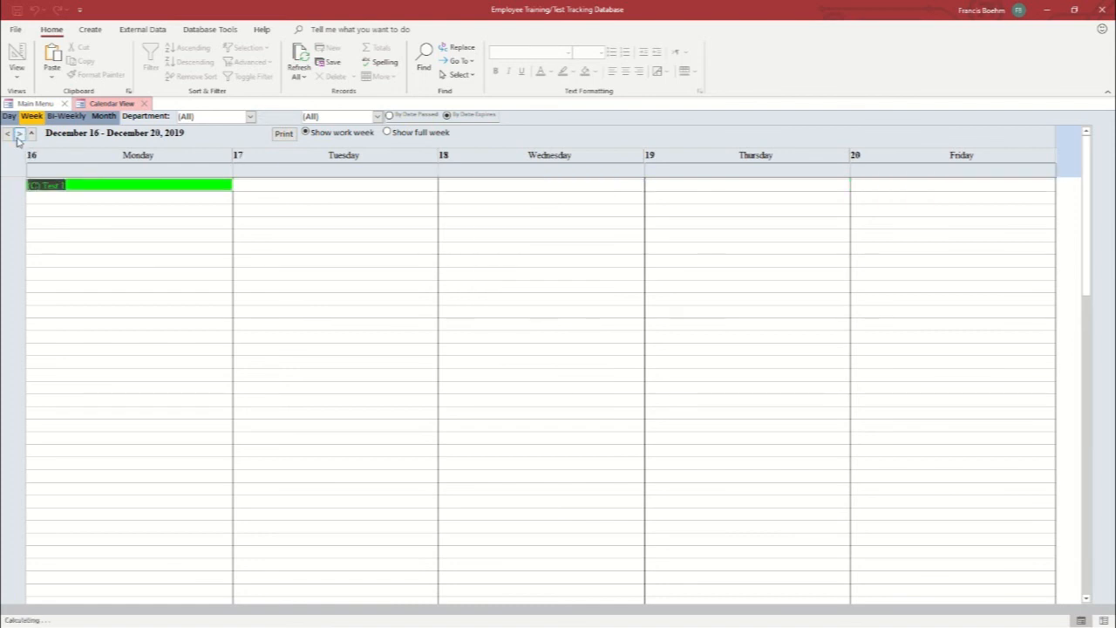
{"action": "left_click", "coordinate": [5, 135]}
{"action": "left_click", "coordinate": [5, 134]}
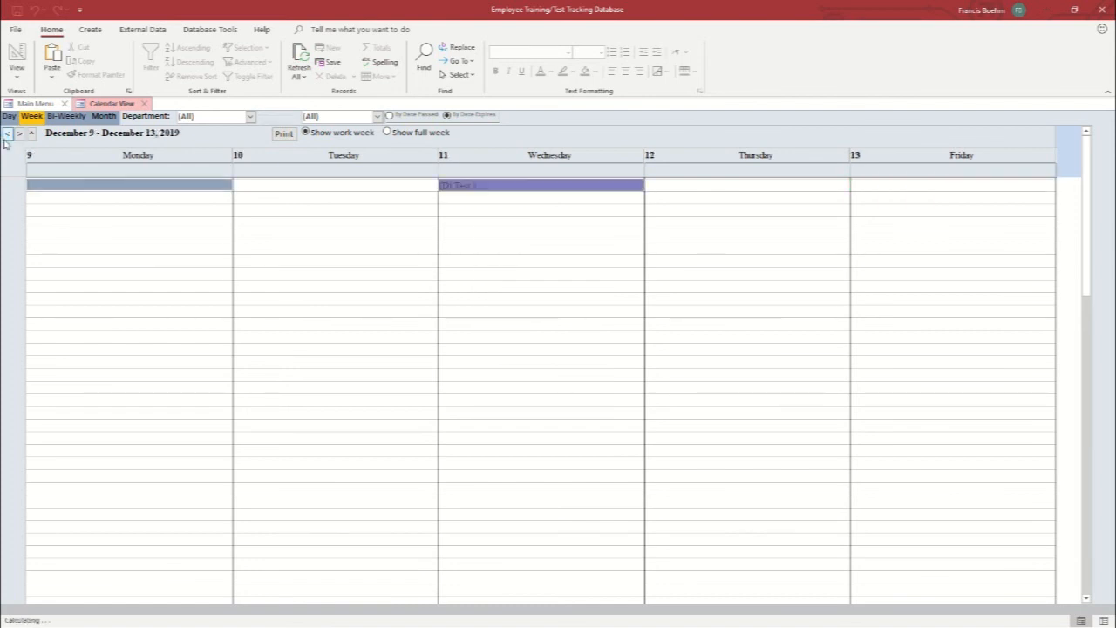
{"action": "left_click", "coordinate": [5, 134]}
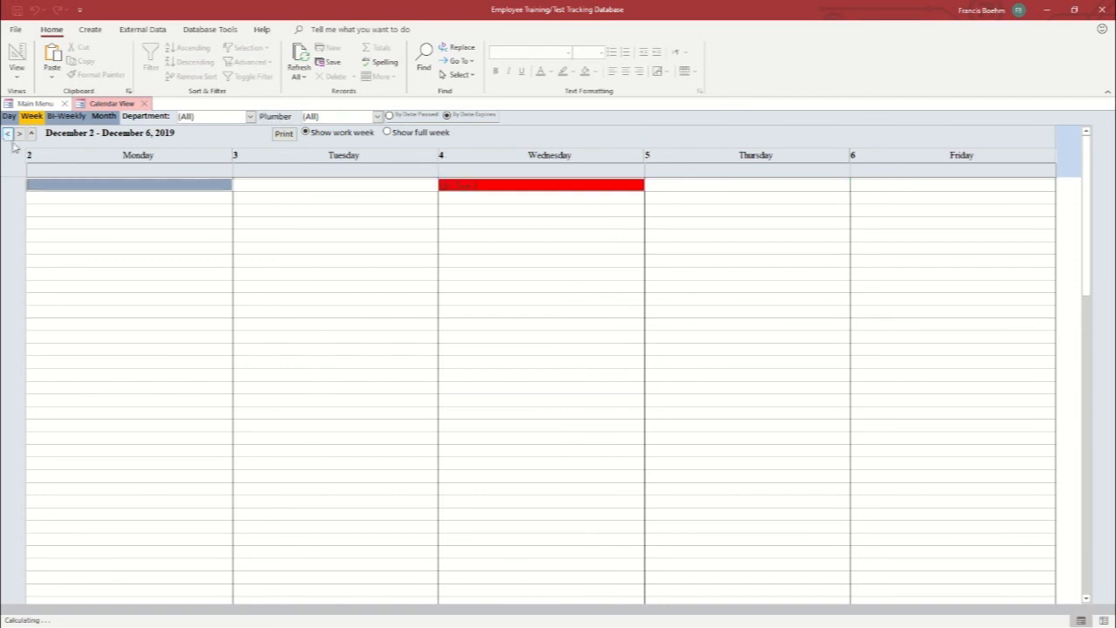
{"action": "left_click", "coordinate": [144, 102]}
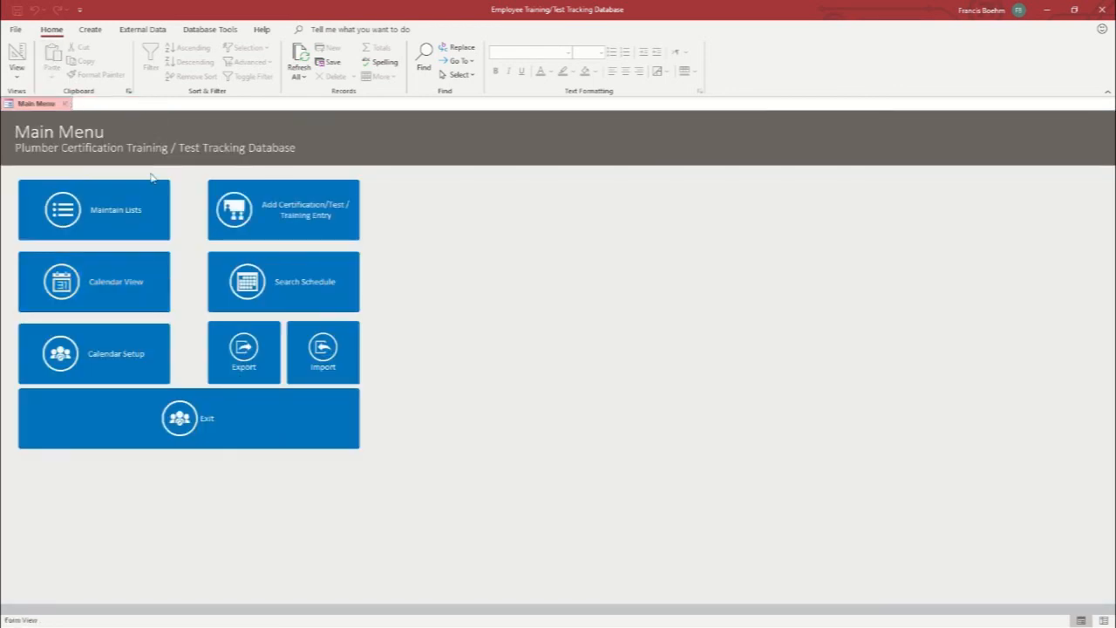
Open the schedule search and run it for Location 1
{"action": "left_click", "coordinate": [272, 295]}
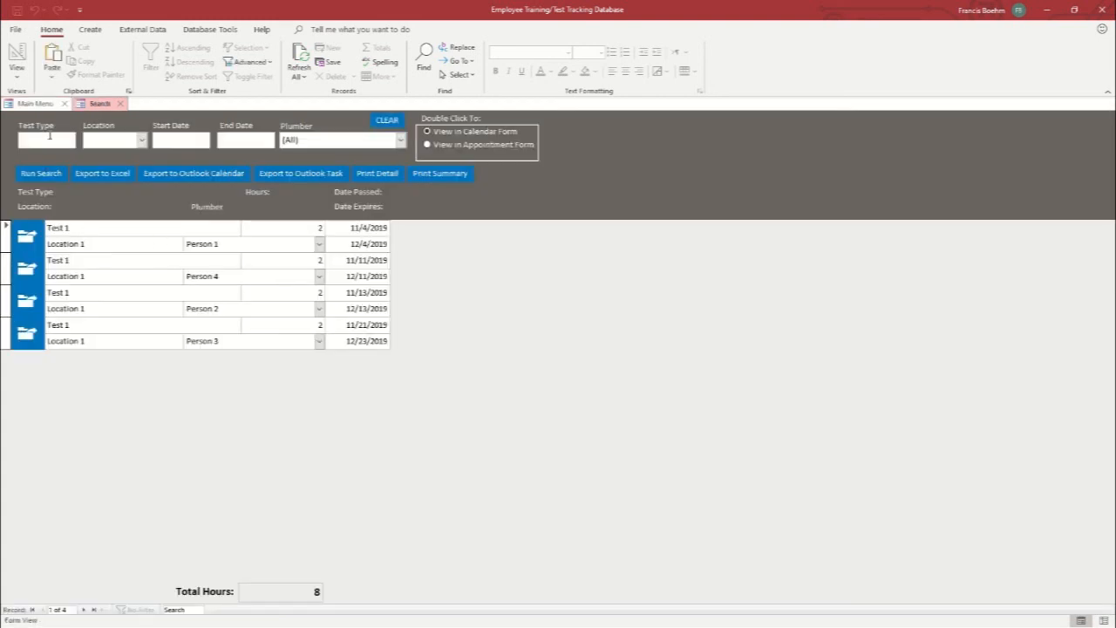
{"action": "left_click", "coordinate": [142, 139]}
{"action": "left_click", "coordinate": [100, 153]}
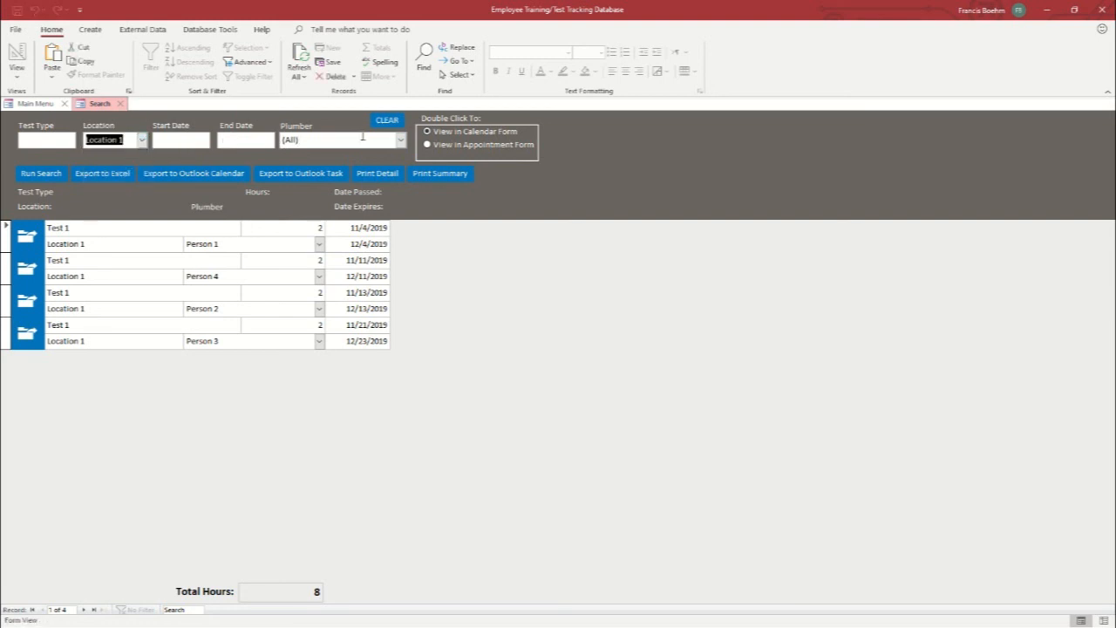
{"action": "left_click", "coordinate": [41, 173]}
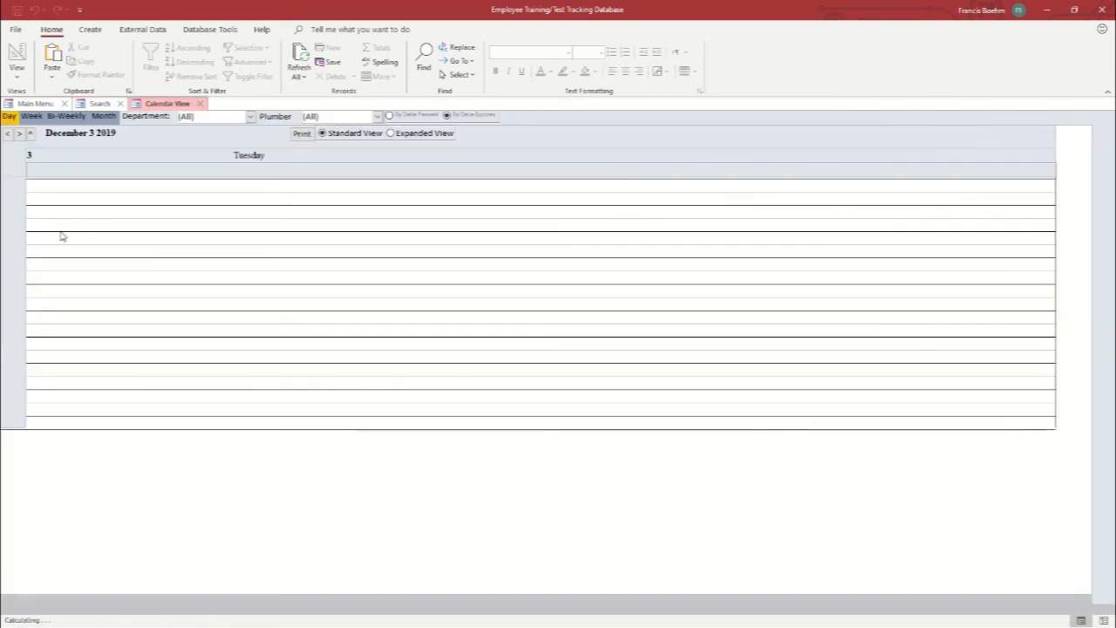
View the Person 1 search result in the calendar form, then close the calendar and the search
{"action": "double_click", "coordinate": [61, 234]}
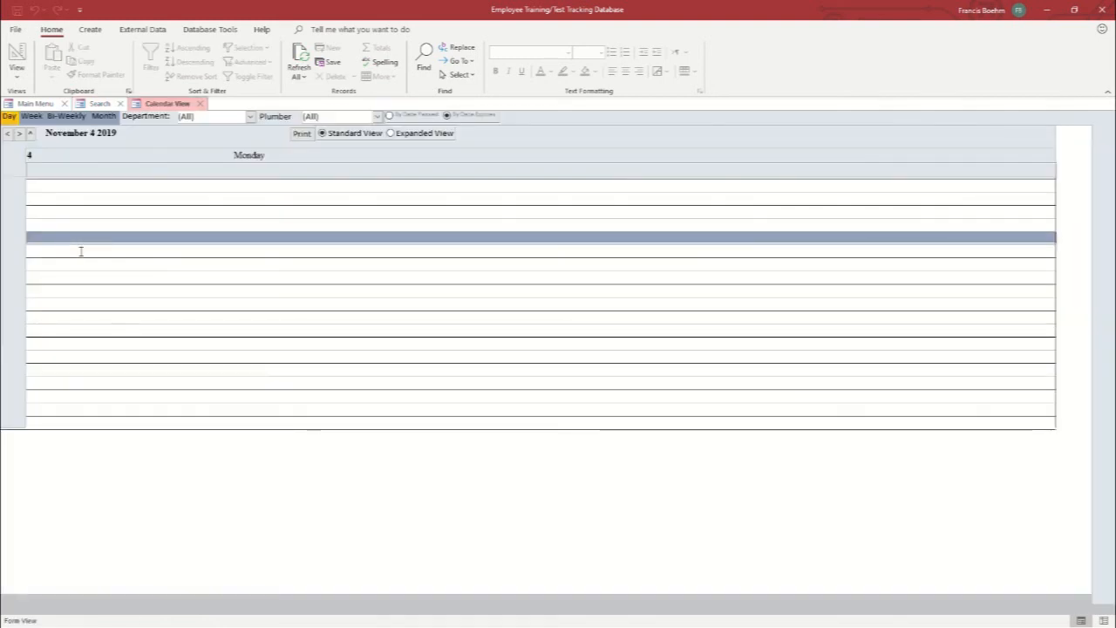
{"action": "left_click", "coordinate": [200, 105]}
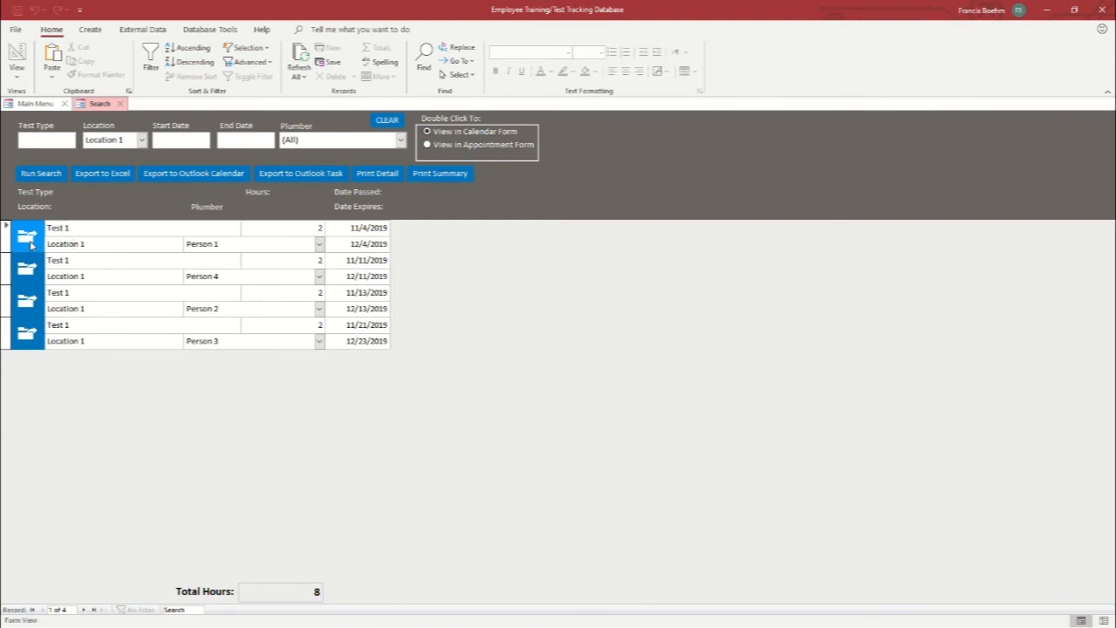
{"action": "left_click", "coordinate": [120, 104]}
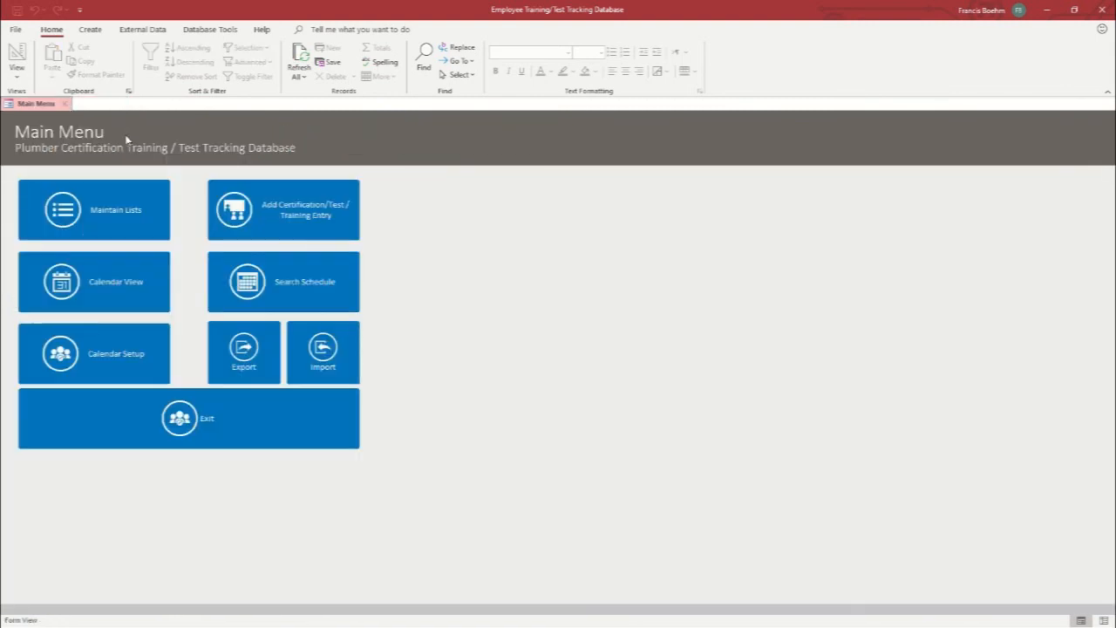
Open the Outlook export options to view them, and close them without exporting
{"action": "left_click", "coordinate": [236, 358]}
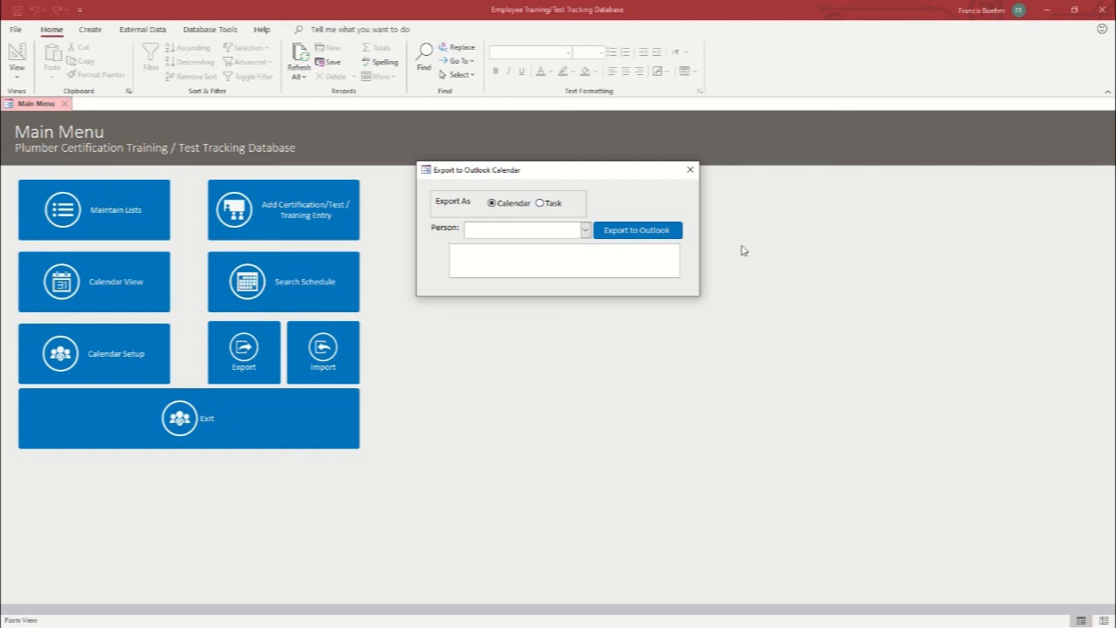
{"action": "left_click", "coordinate": [690, 170]}
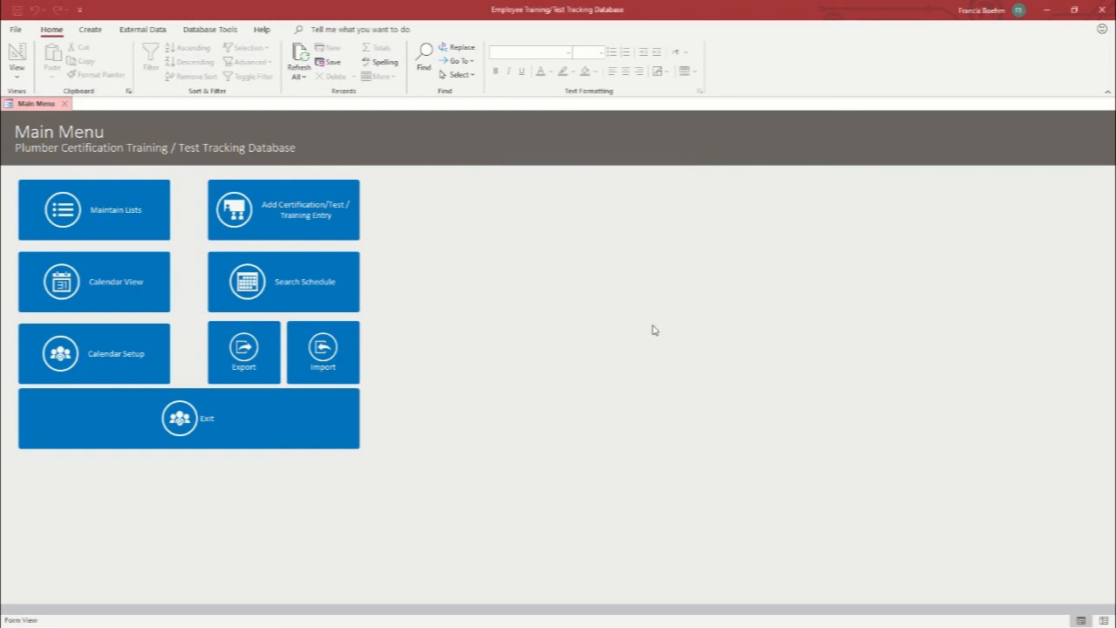